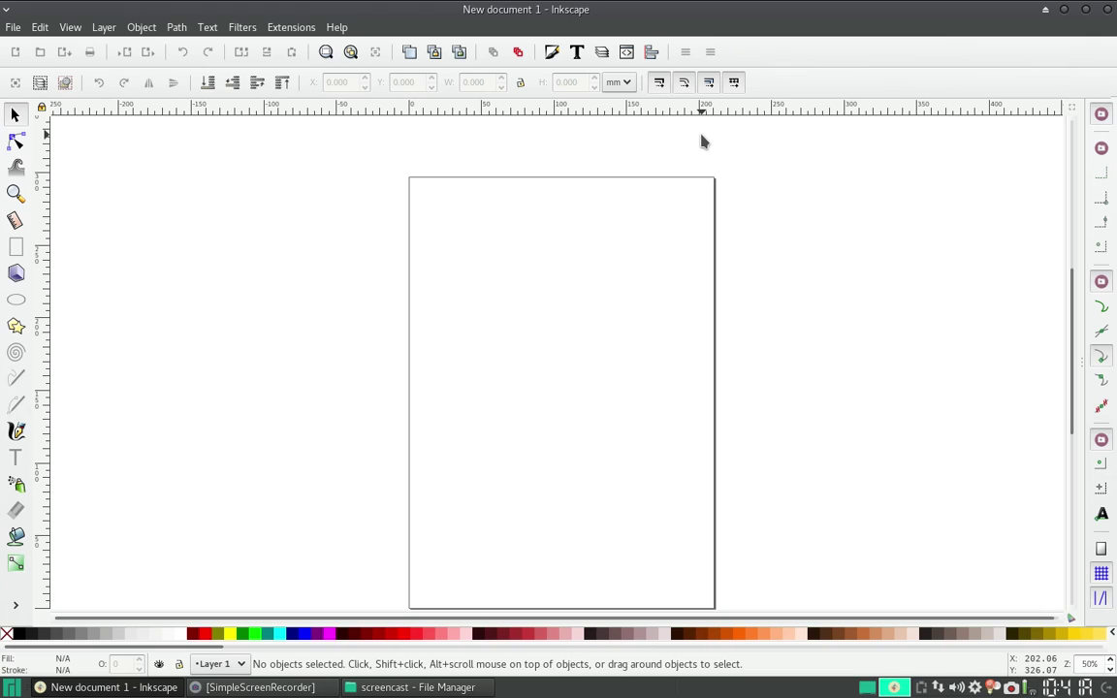
- Open Document Properties and look over its Page and Grids settings
{"action": "scroll", "coordinate": [637, 378], "scroll_direction": "down", "scroll_amount": 1}
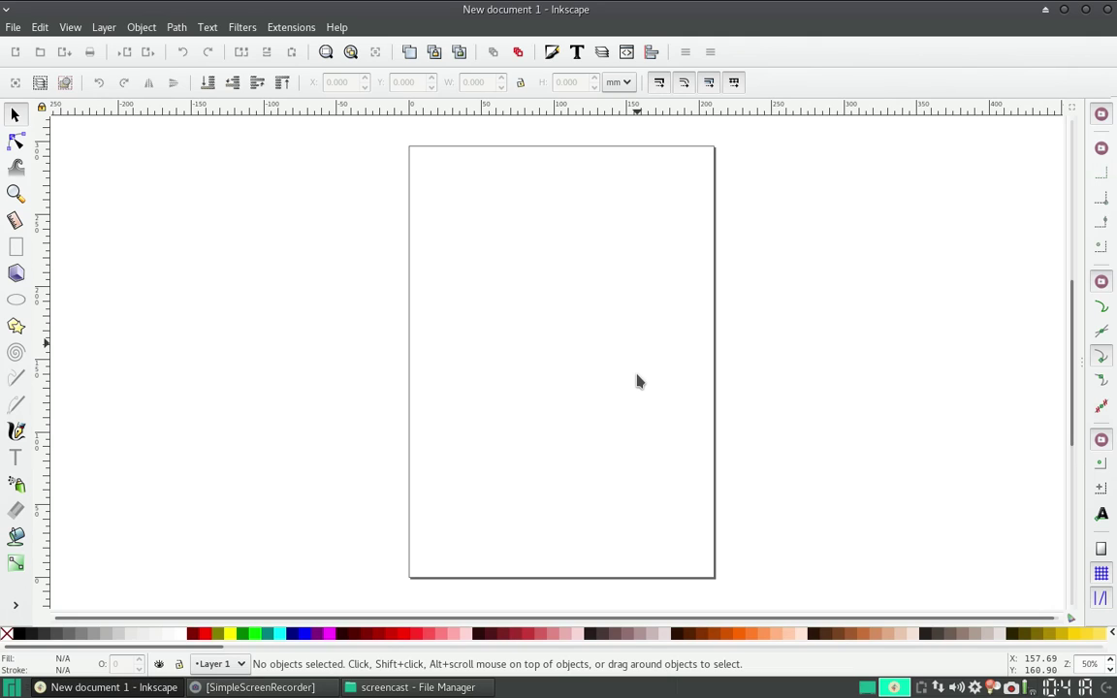
{"action": "key", "text": "ctrl+shift+d"}
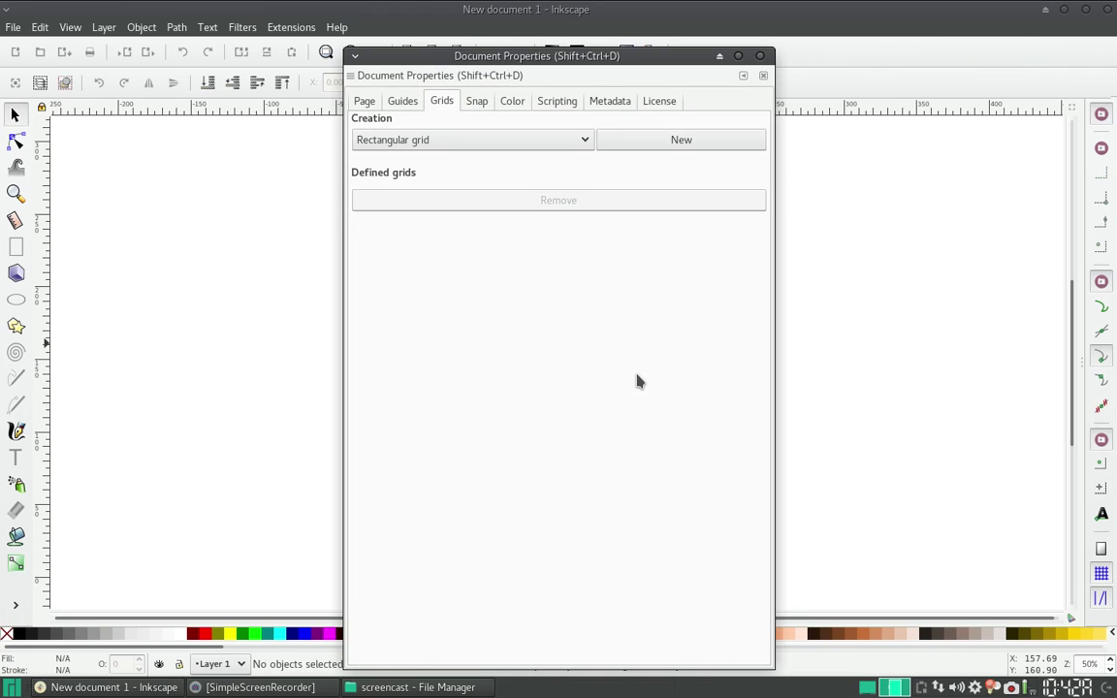
{"action": "left_click", "coordinate": [759, 56]}
{"action": "left_click", "coordinate": [12, 27]}
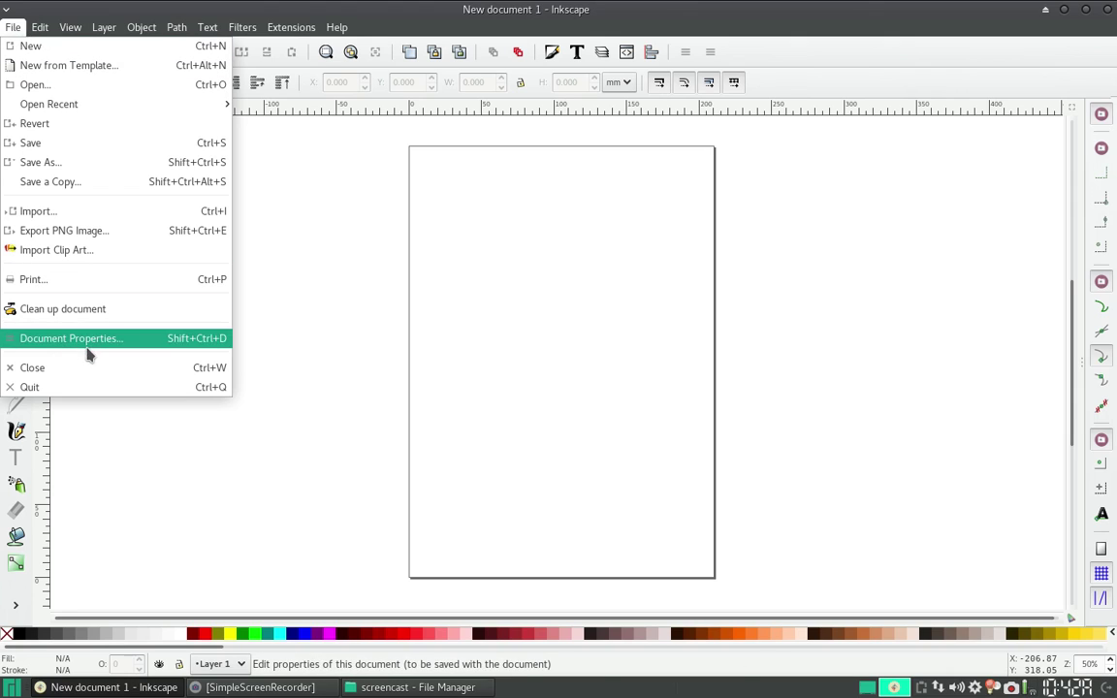
{"action": "left_click", "coordinate": [169, 346]}
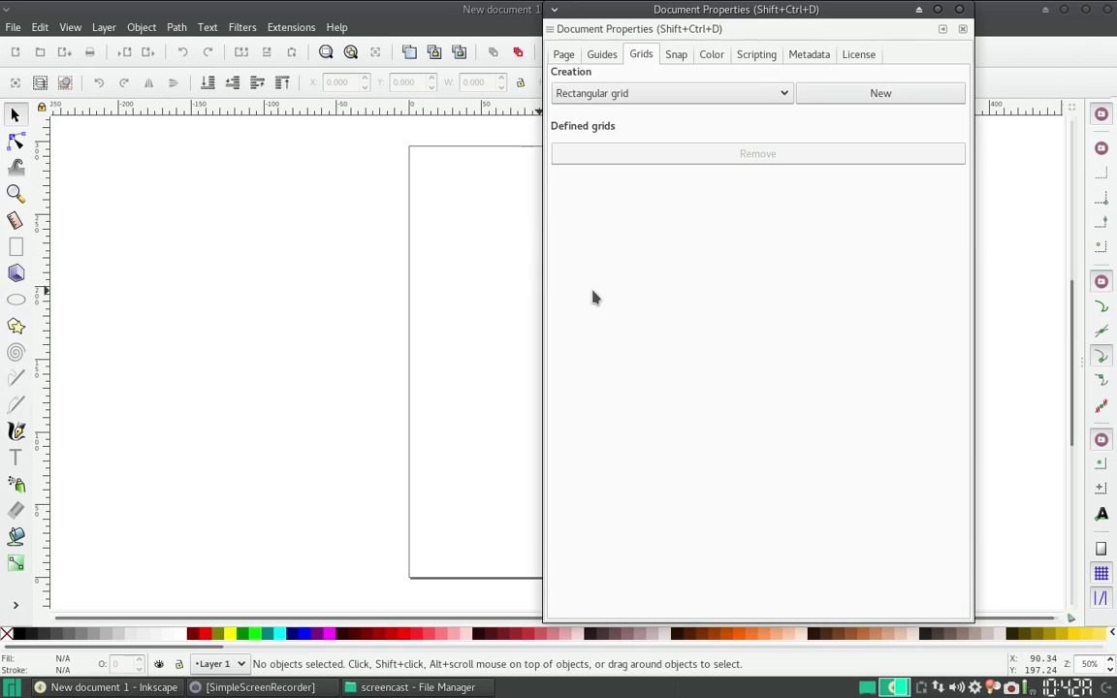
{"action": "left_click", "coordinate": [573, 56]}
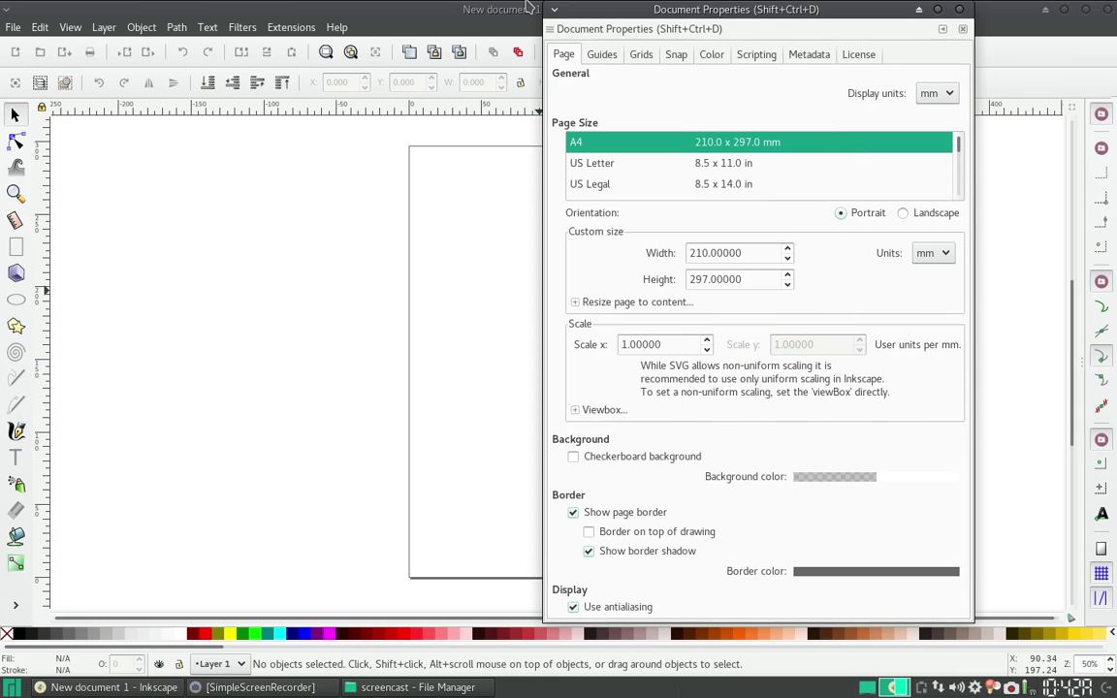
{"action": "left_click", "coordinate": [646, 56]}
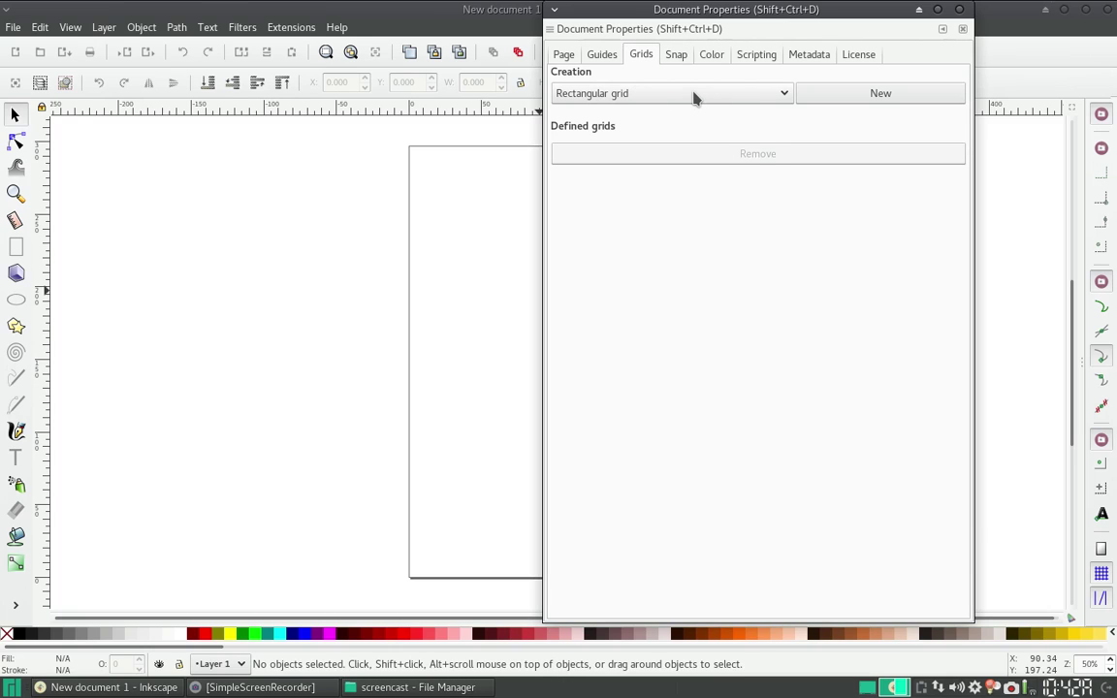
- Create a new Rectangular grid, close Document Properties and pan the page into view
{"action": "left_click", "coordinate": [664, 100]}
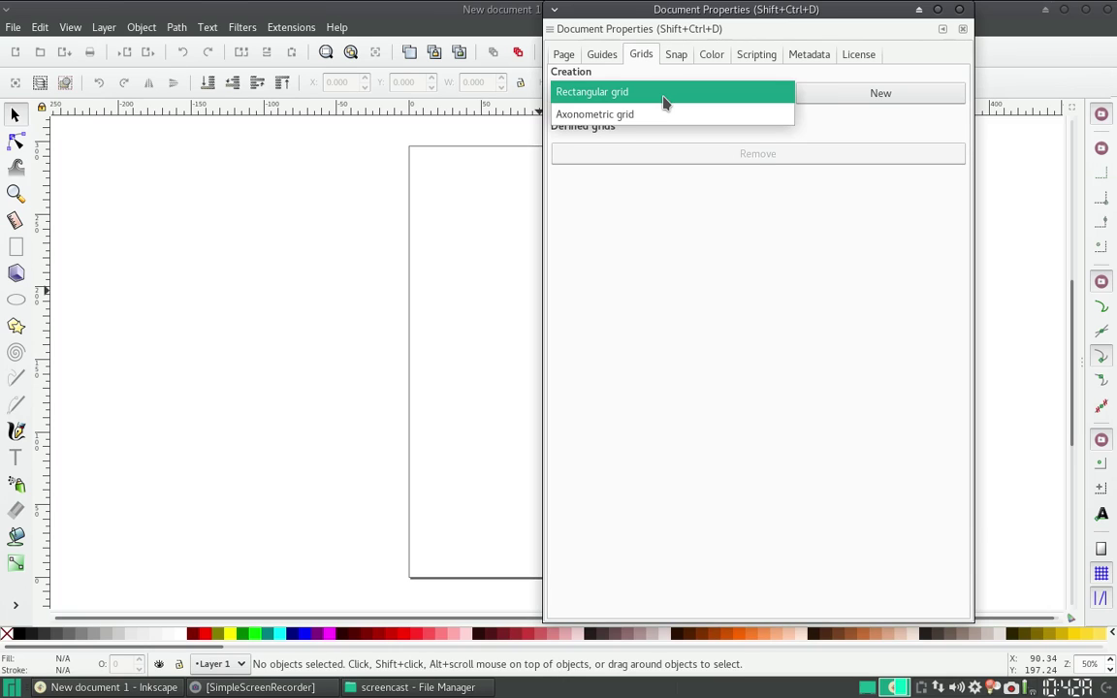
{"action": "left_click", "coordinate": [664, 93]}
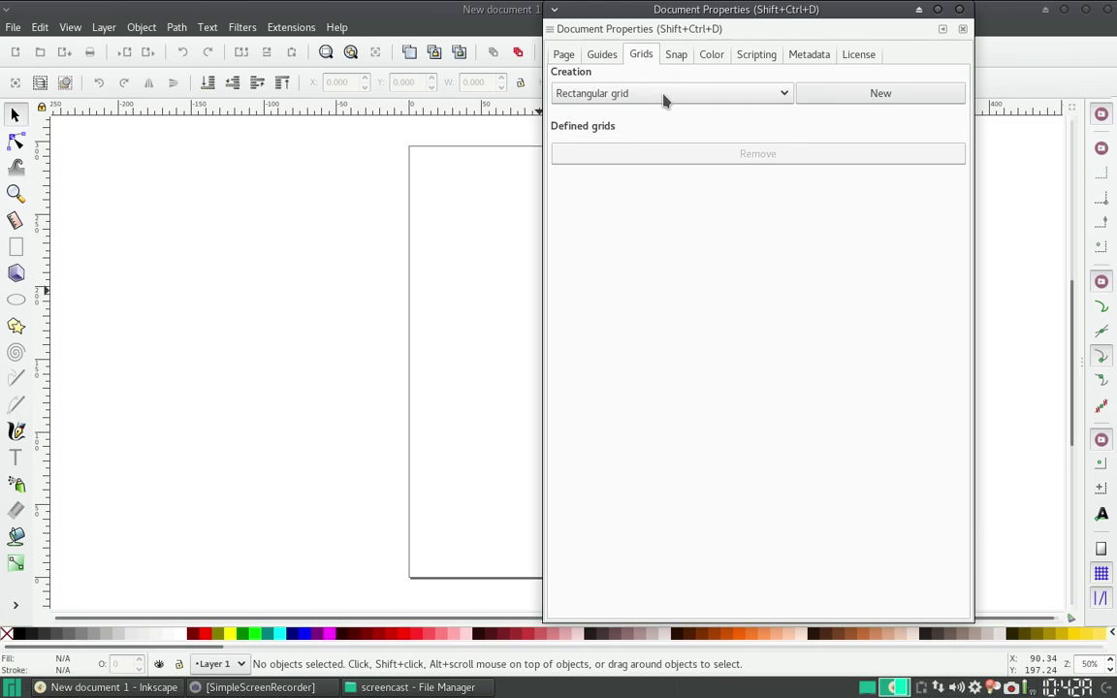
{"action": "left_click", "coordinate": [883, 97]}
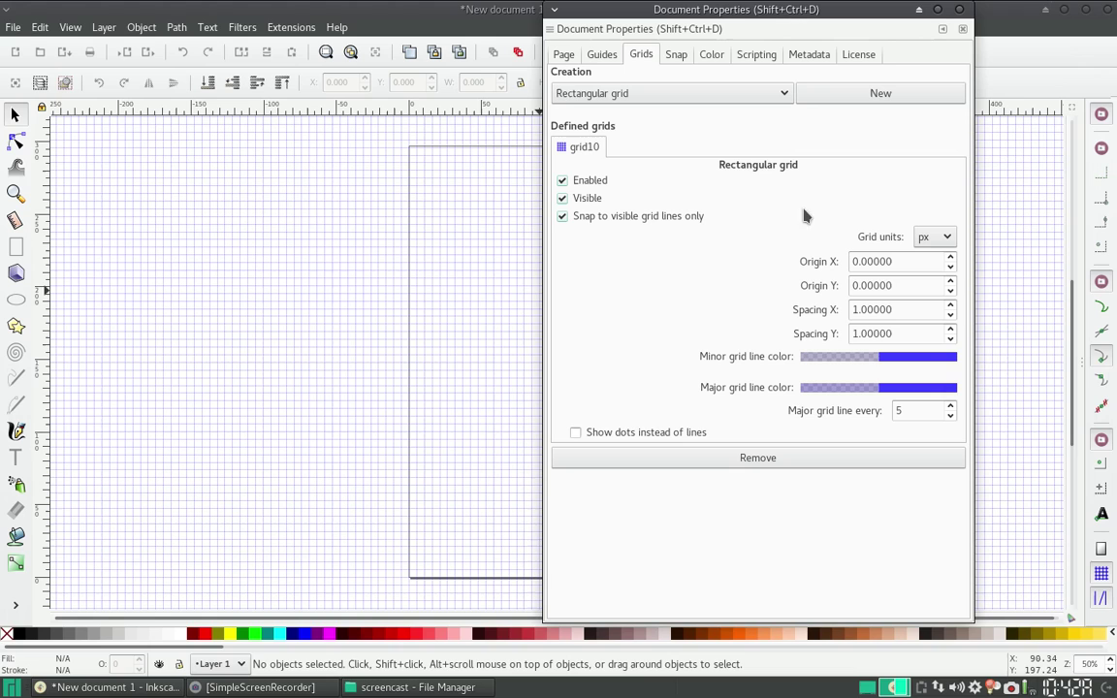
{"action": "left_click_drag", "start_coordinate": [609, 9], "coordinate": [871, 35]}
{"action": "scroll", "coordinate": [502, 262], "scroll_direction": "up", "scroll_amount": 4, "text": "ctrl"}
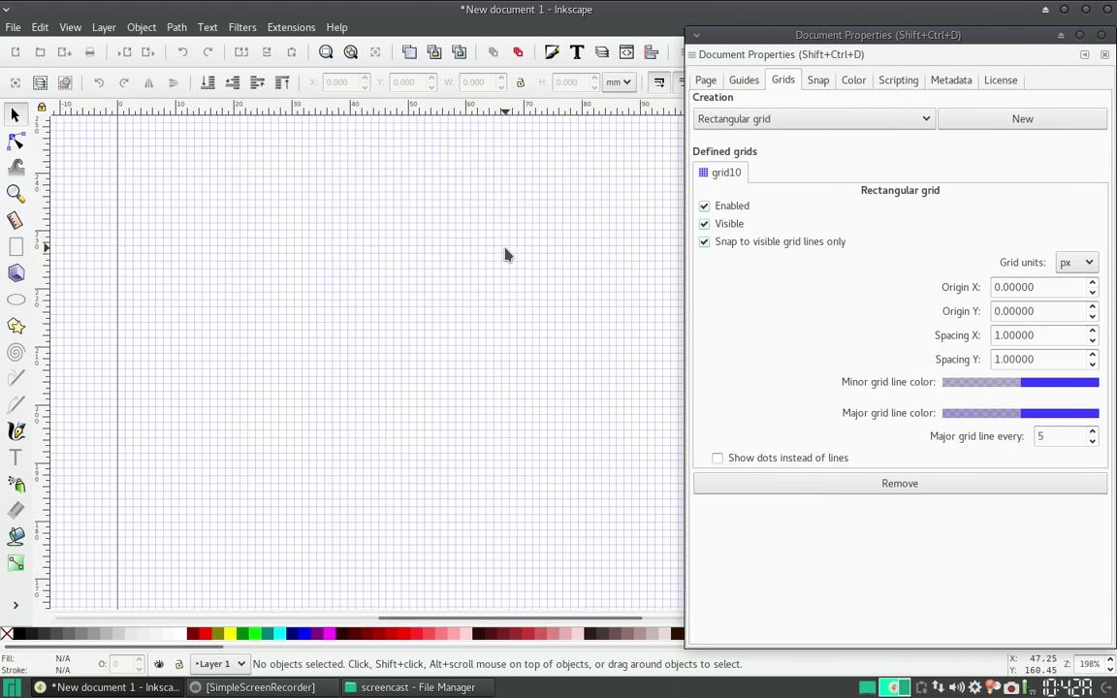
{"action": "left_click", "coordinate": [1103, 37]}
{"action": "scroll", "coordinate": [661, 249], "scroll_direction": "down", "scroll_amount": 1, "text": "ctrl"}
{"action": "scroll", "coordinate": [661, 249], "scroll_direction": "down", "scroll_amount": 1, "text": "ctrl"}
{"action": "mouse_move", "coordinate": [718, 232]}
{"action": "left_mouse_down"}
{"action": "mouse_move", "coordinate": [574, 289]}
{"action": "mouse_move", "coordinate": [664, 397]}
{"action": "mouse_move", "coordinate": [638, 282]}
{"action": "left_mouse_up"}
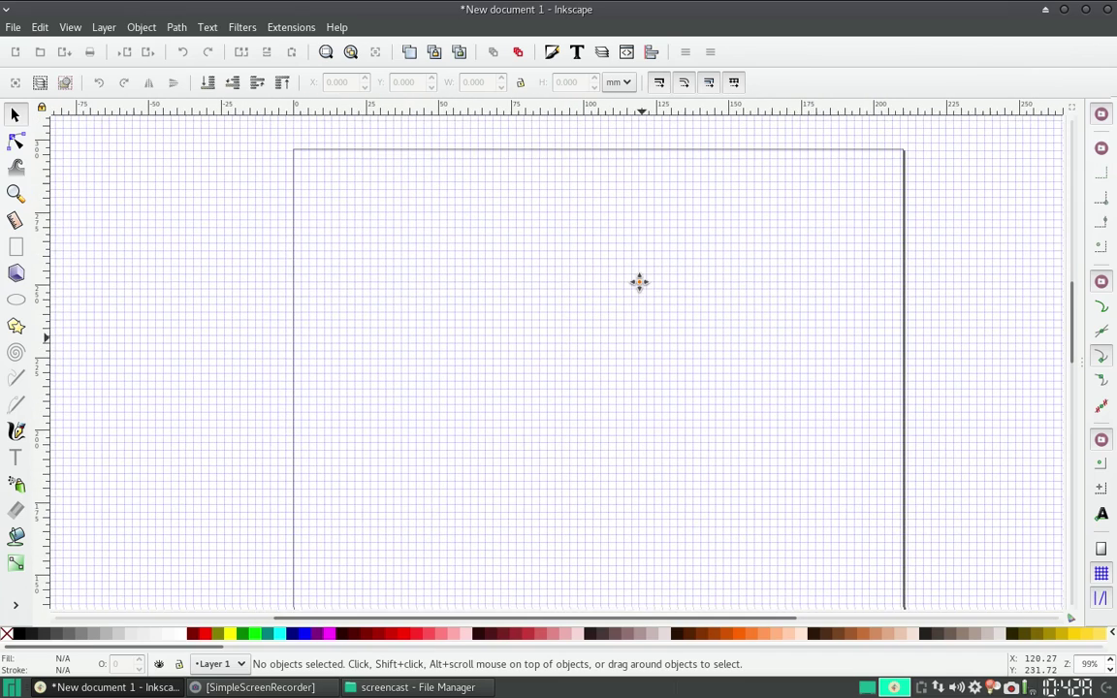
{"action": "left_click", "coordinate": [16, 378]}
{"action": "left_click", "coordinate": [344, 300]}
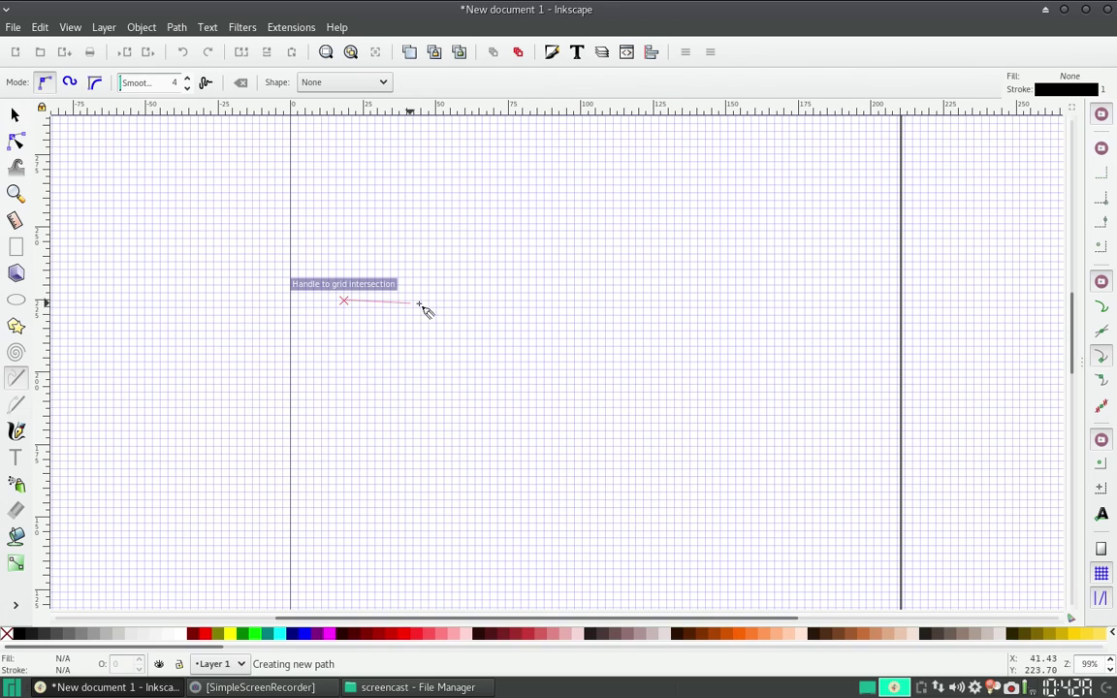
{"action": "left_click", "coordinate": [705, 301]}
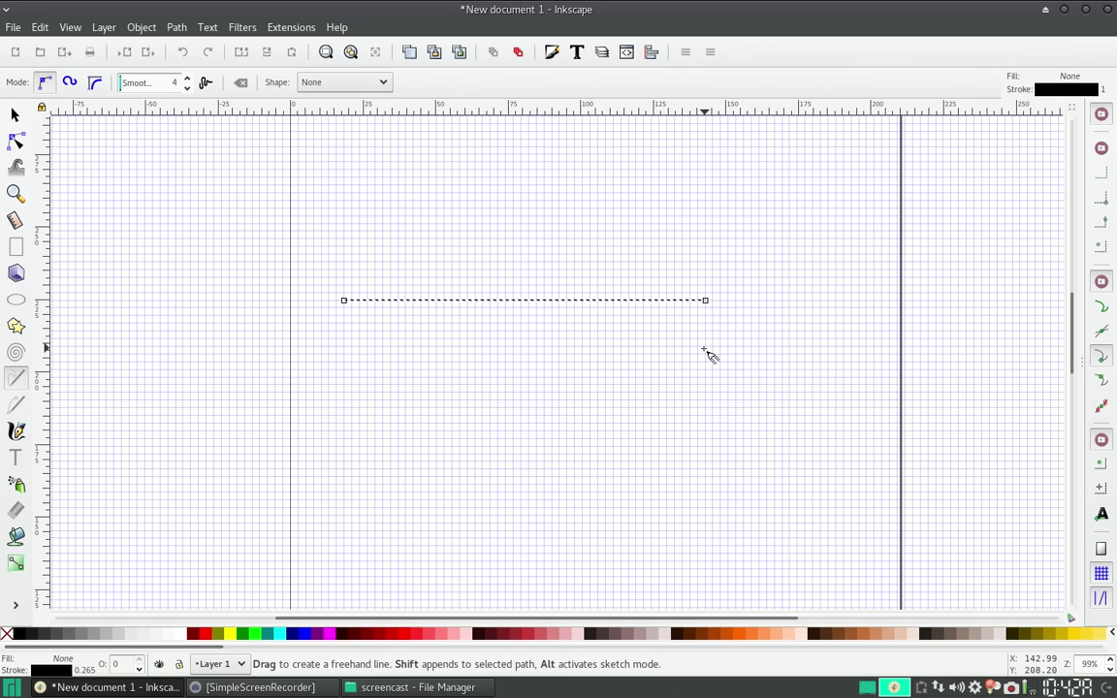
{"action": "left_click", "coordinate": [759, 347]}
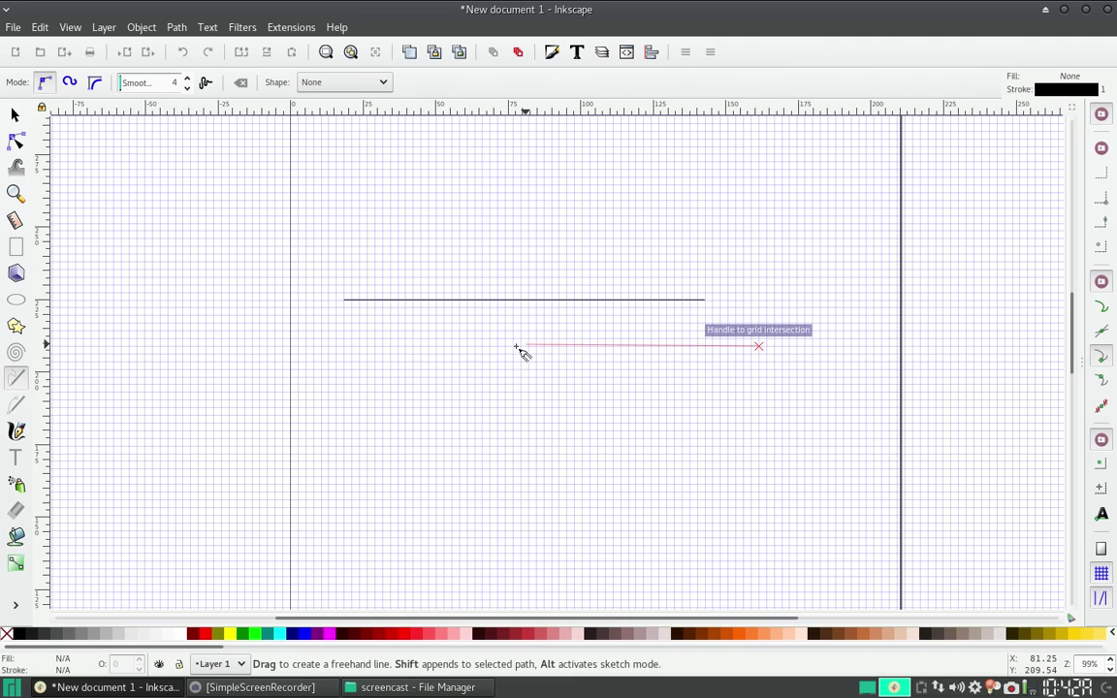
{"action": "left_click", "coordinate": [362, 345]}
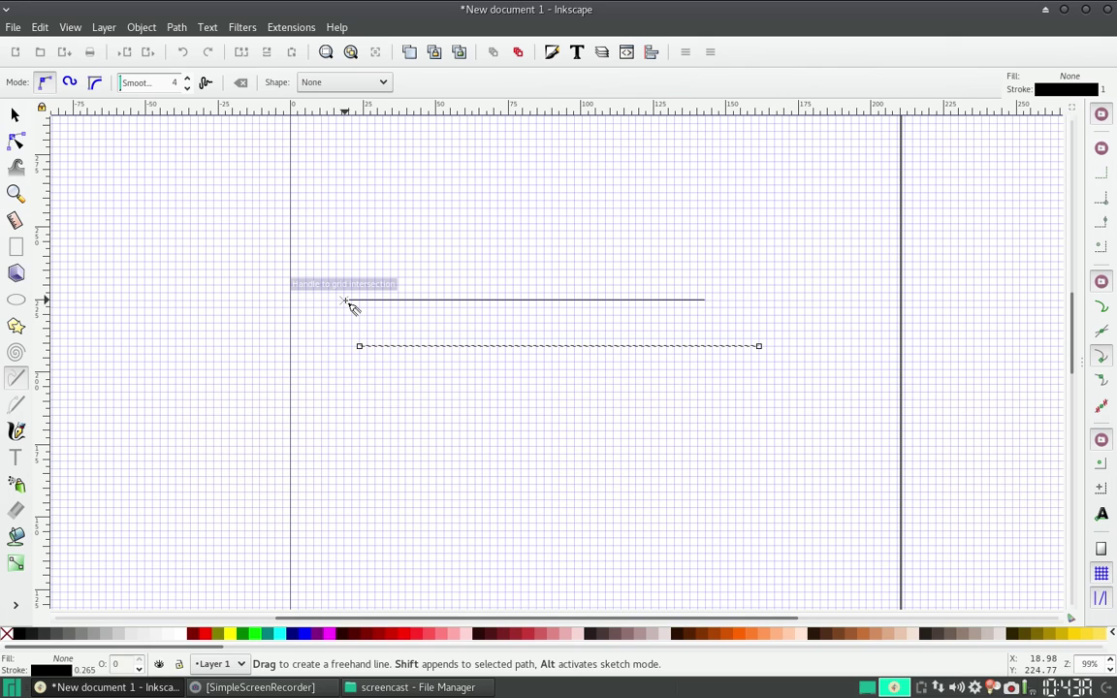
{"action": "left_click", "coordinate": [347, 302]}
{"action": "key", "text": "s"}
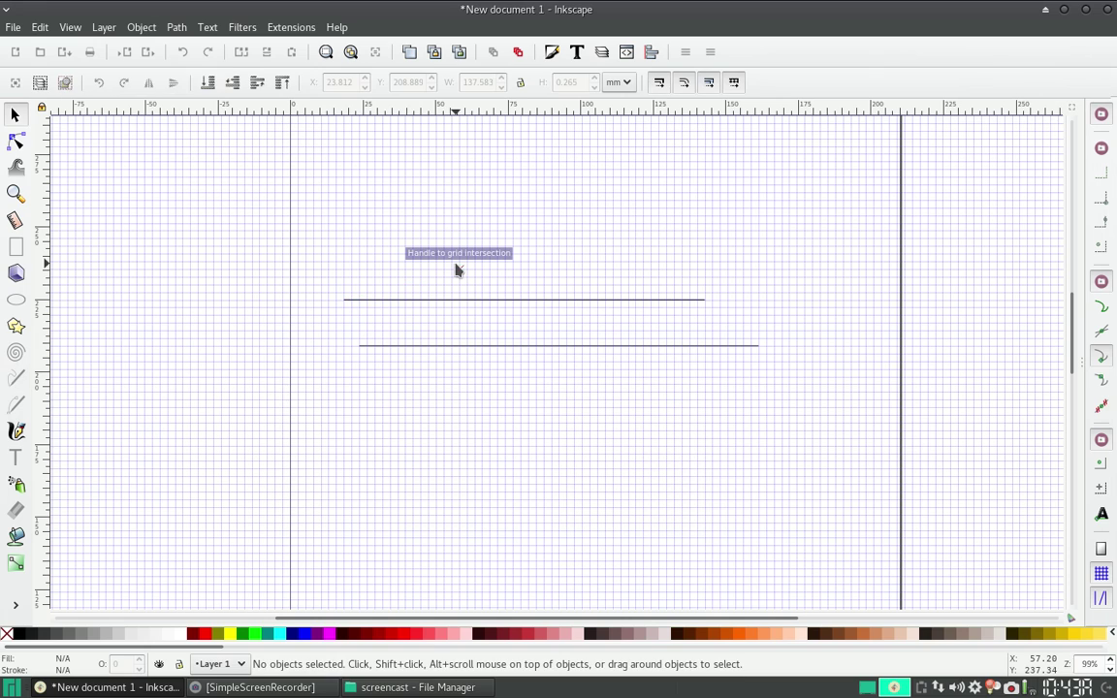
{"action": "left_click_drag", "start_coordinate": [274, 230], "coordinate": [910, 422]}
{"action": "key", "text": "Delete"}
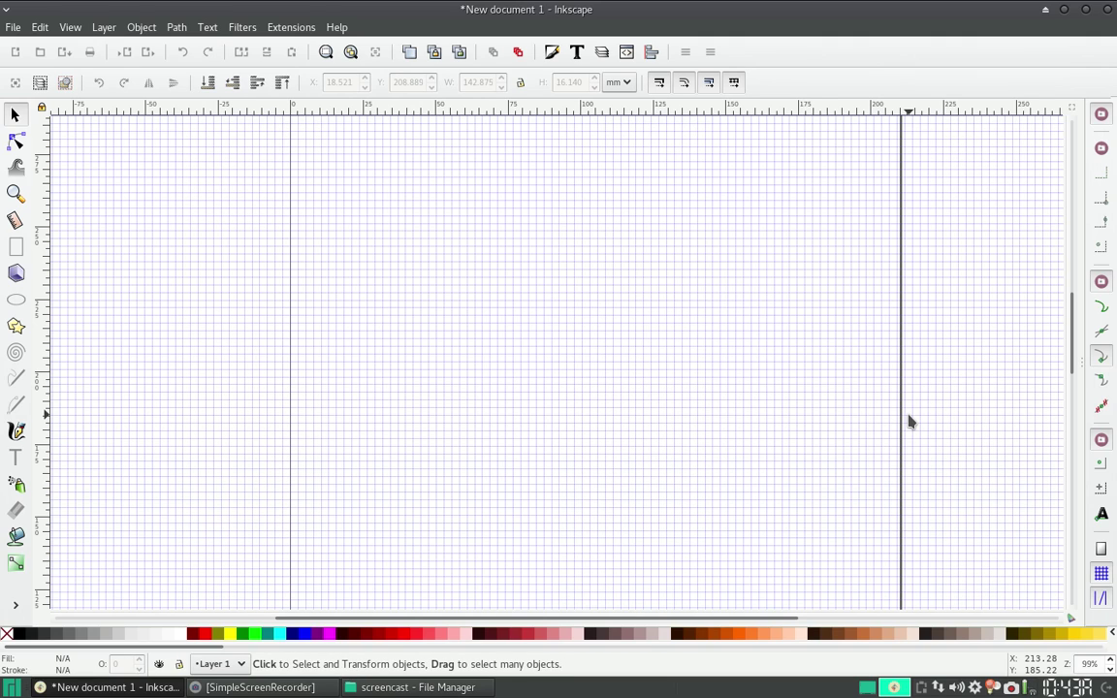
- Remove the rectangular grid (grid10) in Document Properties, leaving no grids defined
{"action": "key", "text": "ctrl+shift+d"}
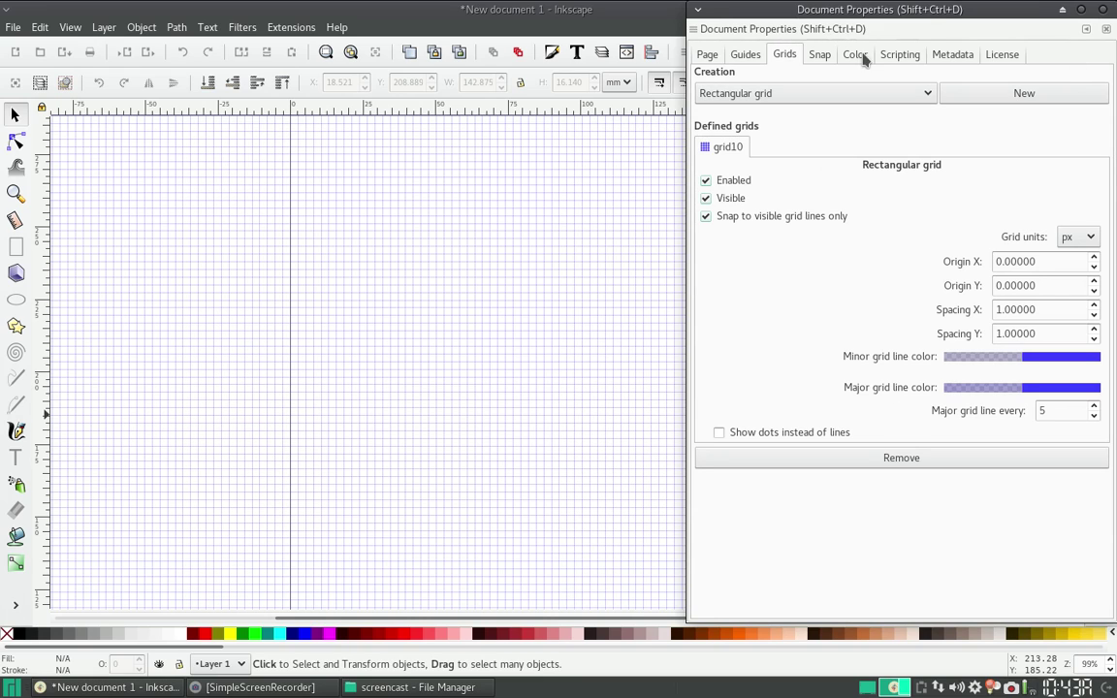
{"action": "left_click_drag", "start_coordinate": [922, 24], "coordinate": [661, 44]}
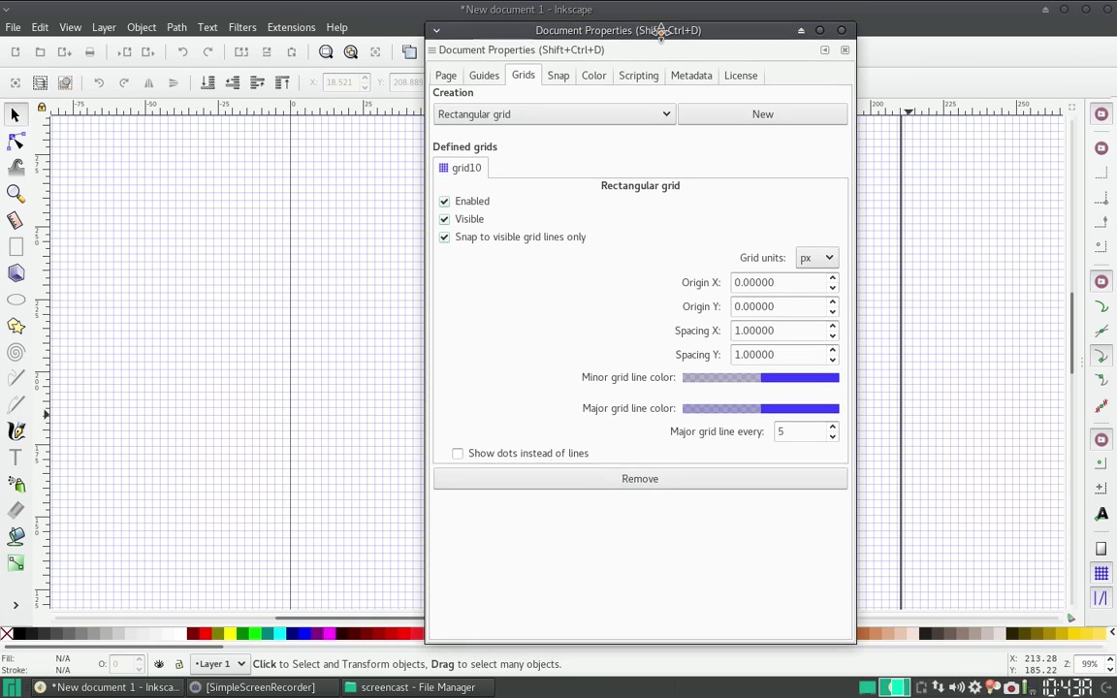
{"action": "left_click", "coordinate": [560, 76]}
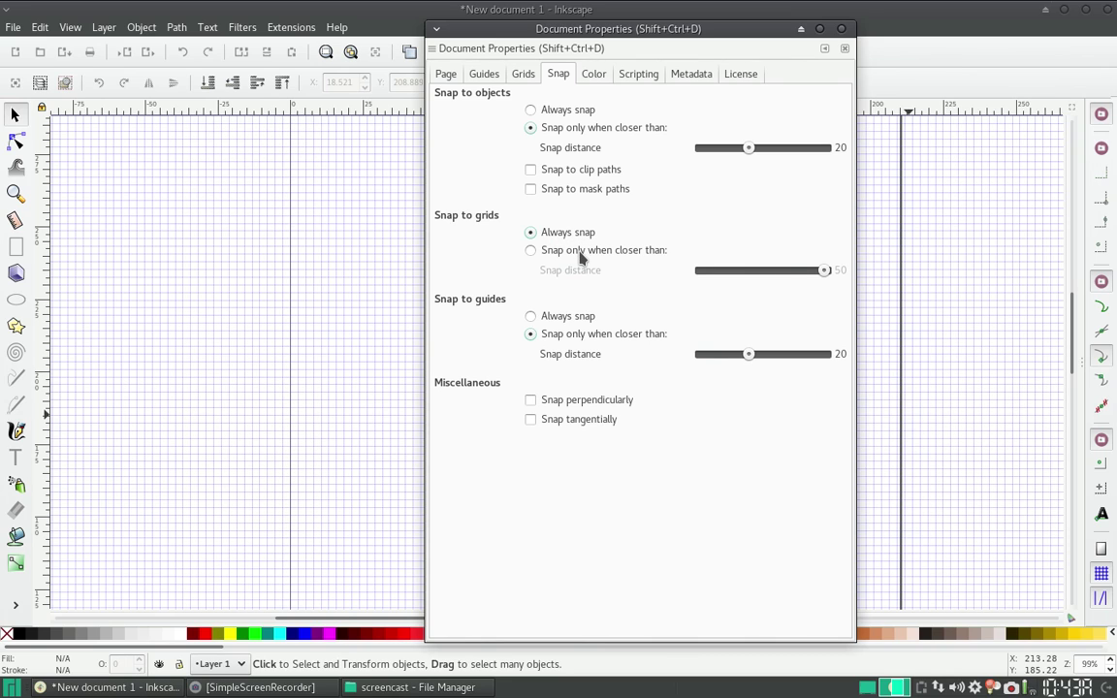
{"action": "left_click", "coordinate": [529, 77]}
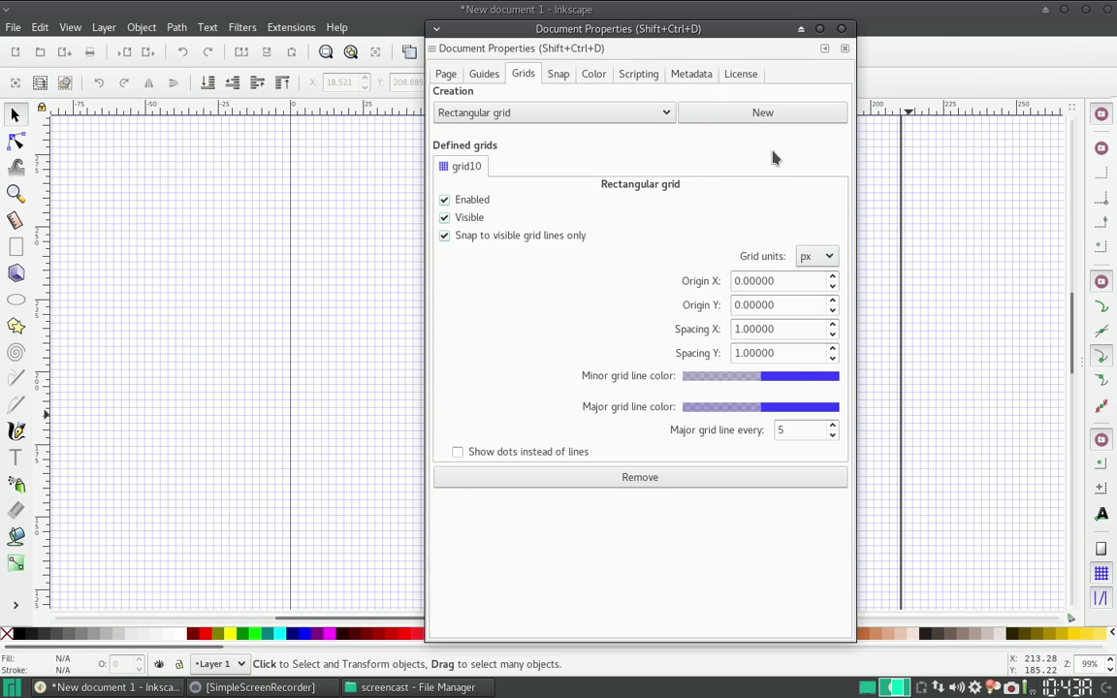
{"action": "left_click", "coordinate": [640, 477]}
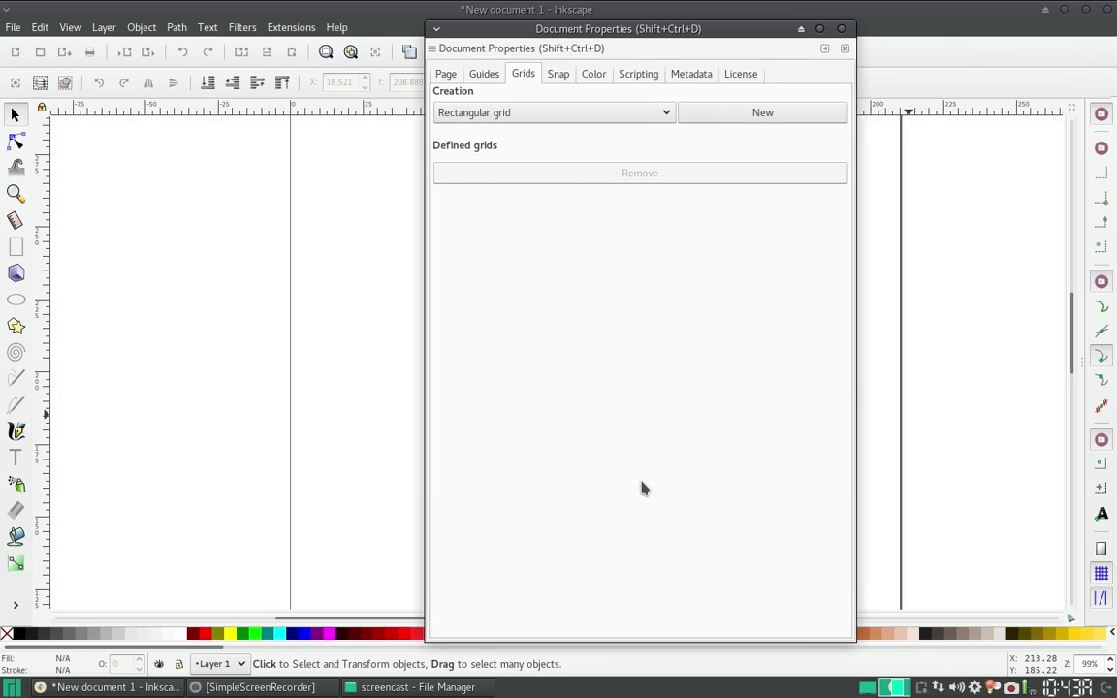
- Create a new Axonometric grid with 30° angles, keeping millimetres as its grid unit
{"action": "left_click", "coordinate": [544, 124]}
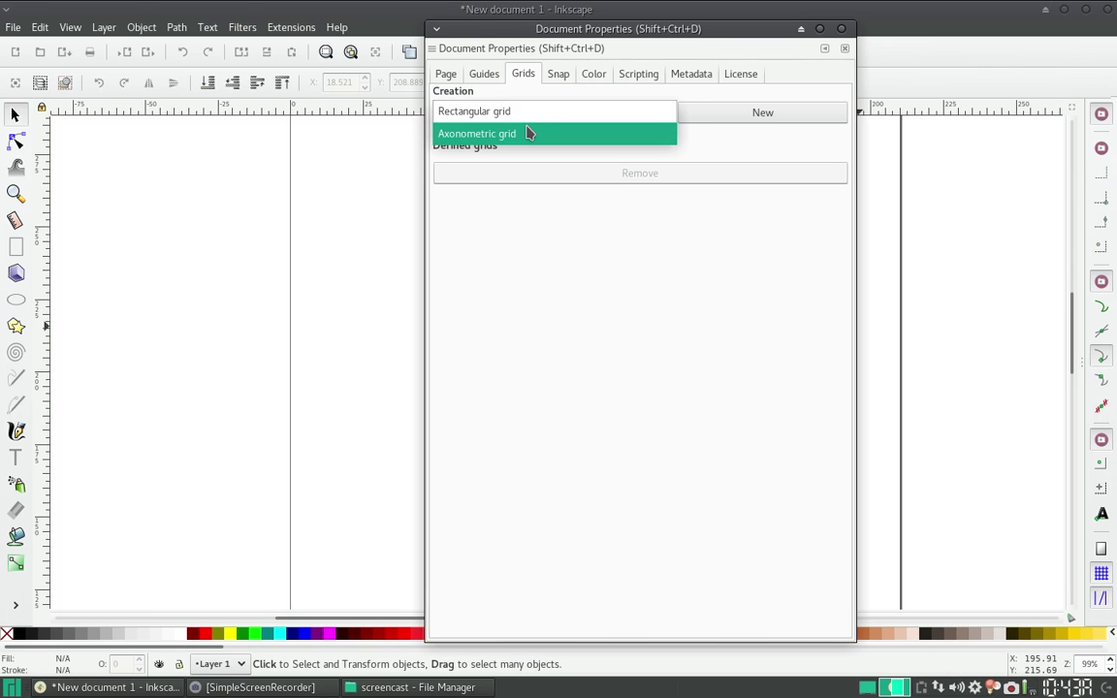
{"action": "left_click", "coordinate": [529, 131]}
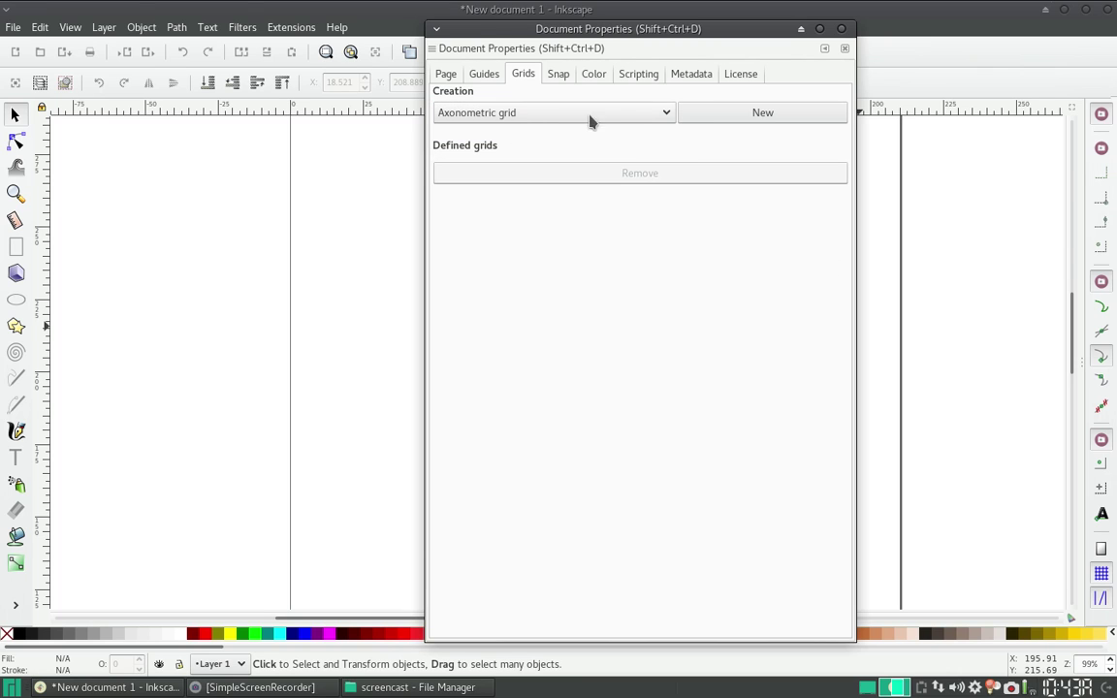
{"action": "left_click", "coordinate": [743, 116]}
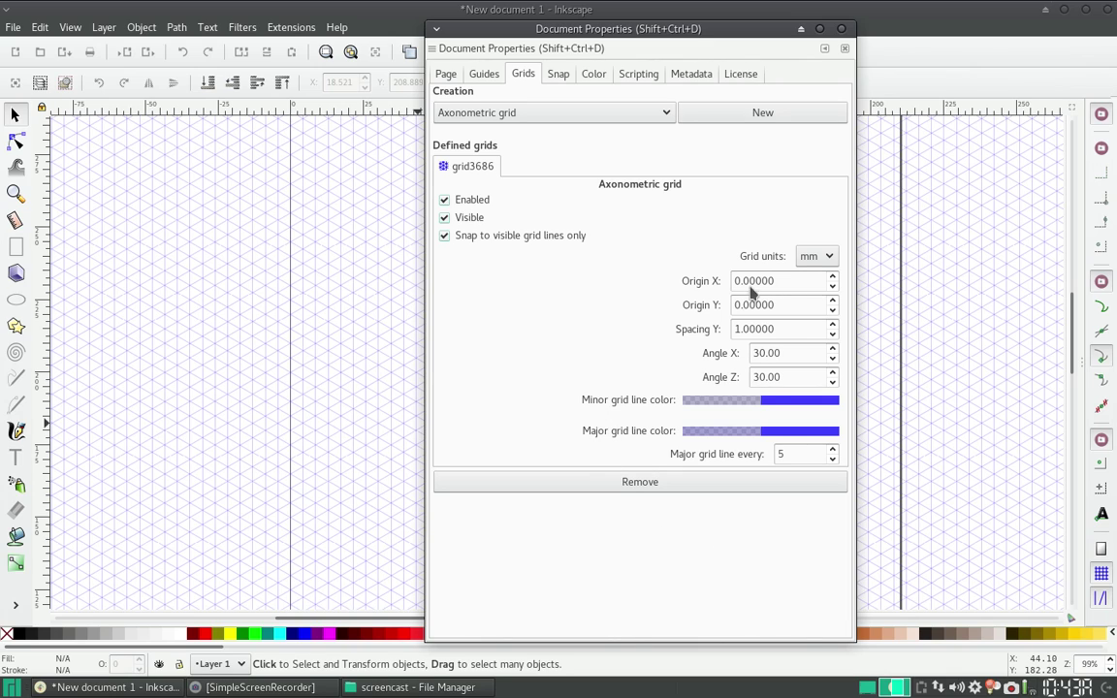
{"action": "left_click", "coordinate": [812, 257]}
{"action": "left_click", "coordinate": [815, 260]}
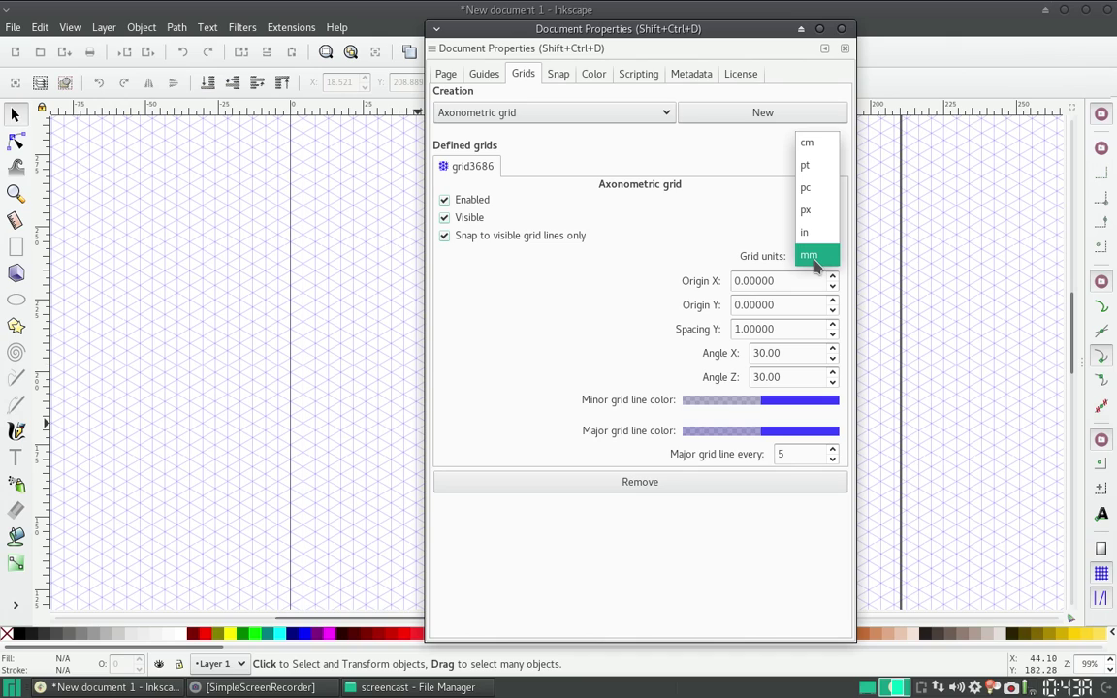
{"action": "left_click", "coordinate": [815, 262]}
{"action": "left_click", "coordinate": [830, 258]}
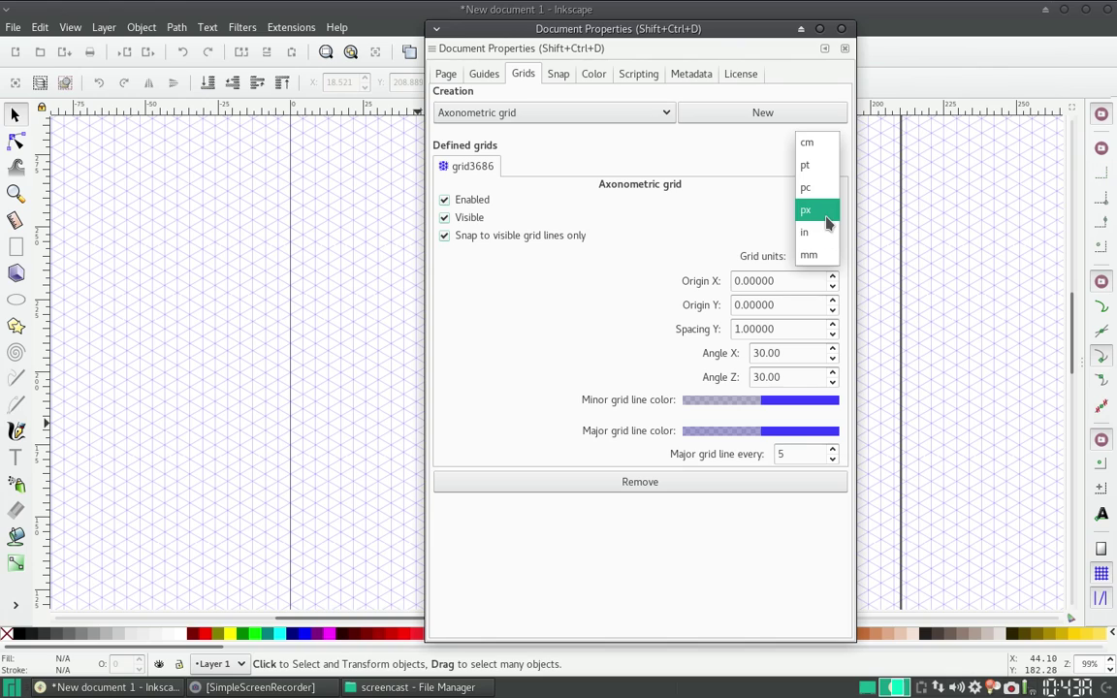
{"action": "left_click", "coordinate": [748, 249]}
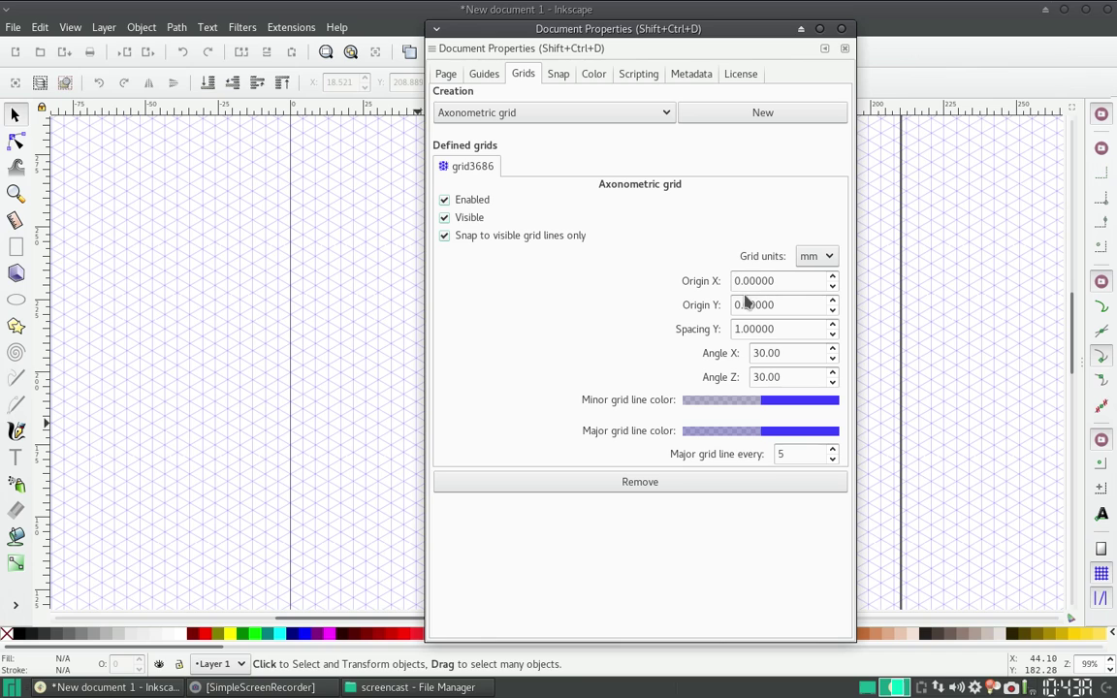
{"action": "left_click_drag", "start_coordinate": [673, 29], "coordinate": [630, 62]}
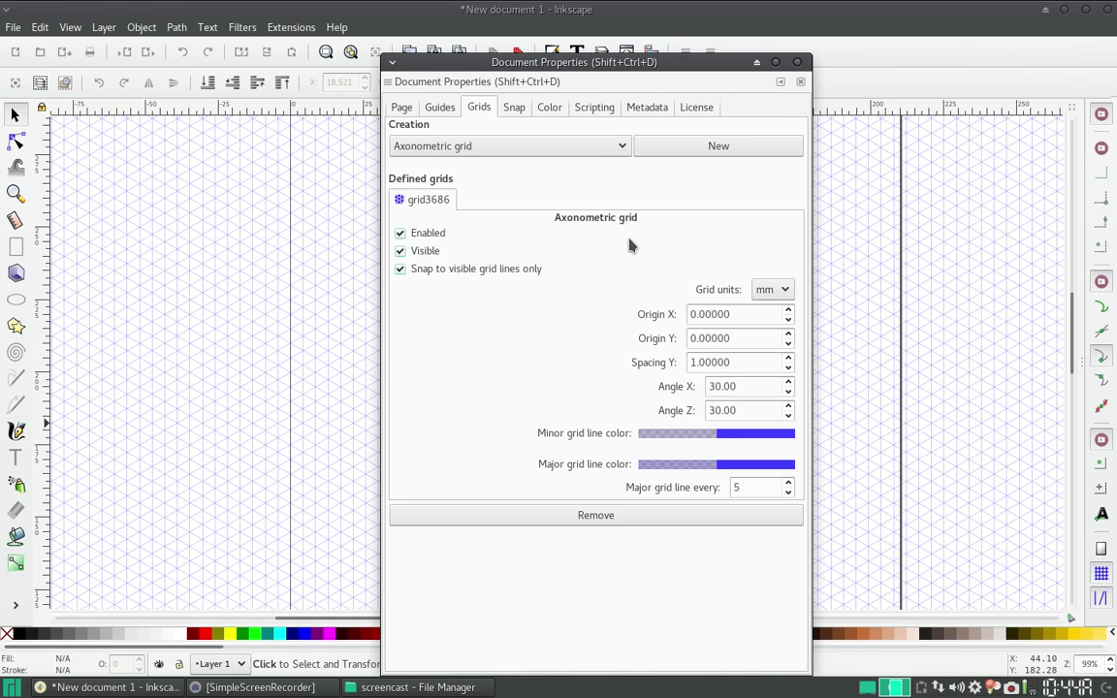
- Toggle the axonometric grid's Visible option, leaving it shown on the canvas
{"action": "left_click", "coordinate": [407, 259]}
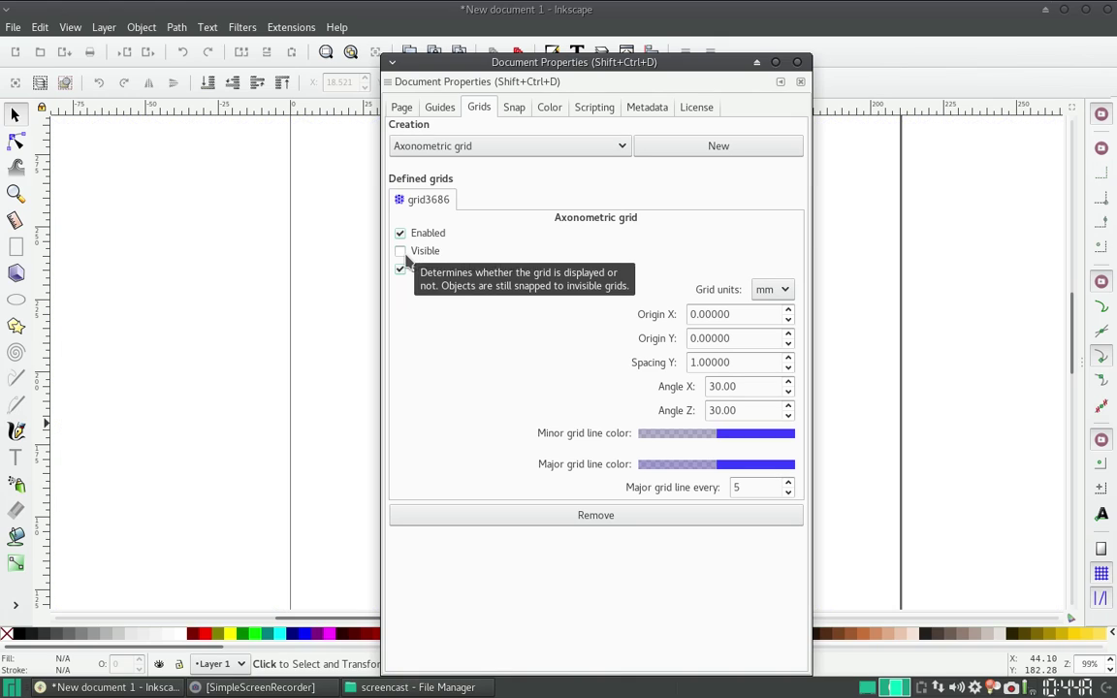
{"action": "left_click", "coordinate": [406, 256]}
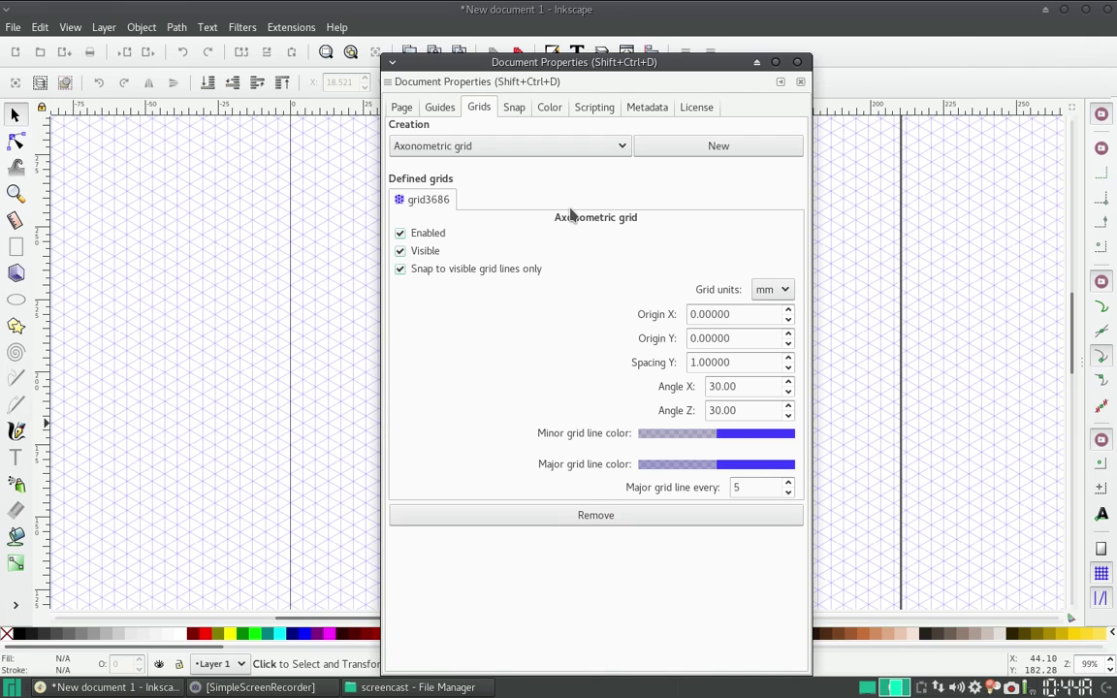
{"action": "left_click", "coordinate": [407, 240]}
{"action": "left_click", "coordinate": [408, 241]}
{"action": "scroll", "coordinate": [890, 293], "scroll_direction": "up", "scroll_amount": 3}
{"action": "scroll", "coordinate": [890, 294], "scroll_direction": "down", "scroll_amount": 5}
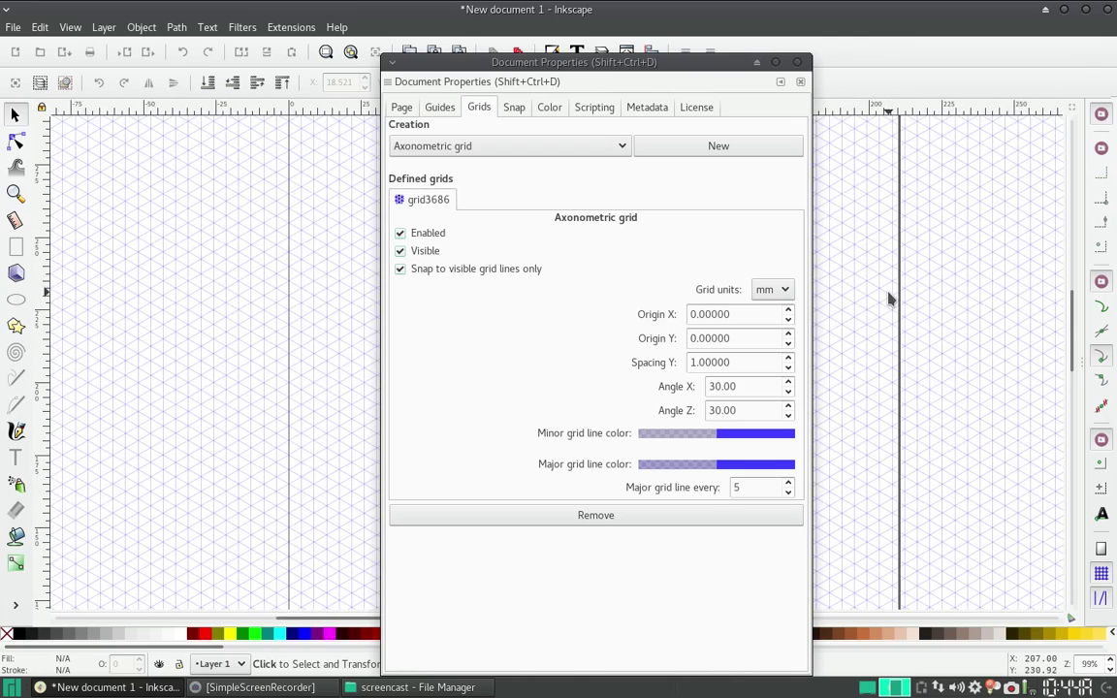
- Set minor and major grid line colour alpha to 255, then close the dialogs
{"action": "left_click", "coordinate": [668, 436]}
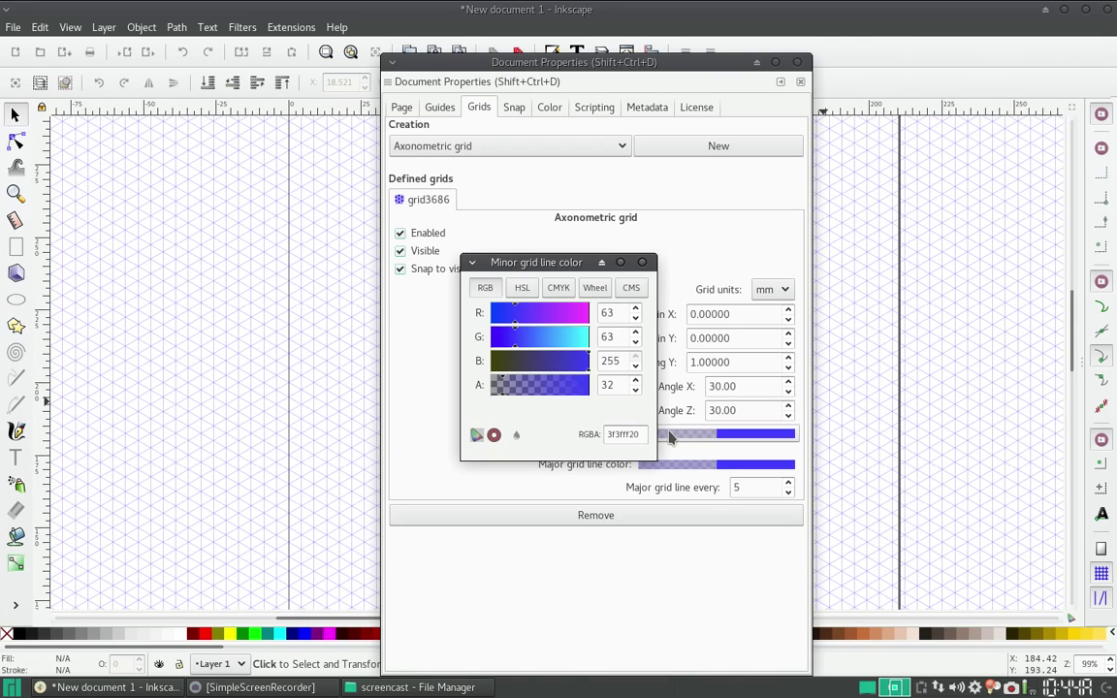
{"action": "left_click_drag", "start_coordinate": [538, 393], "coordinate": [617, 393]}
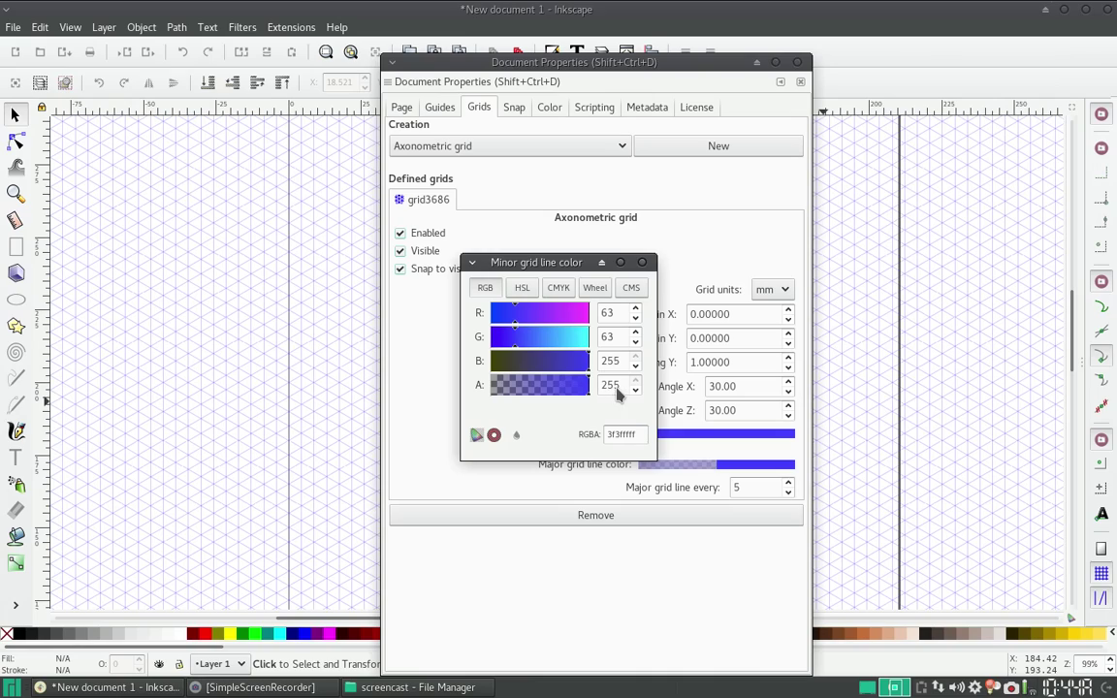
{"action": "left_click", "coordinate": [720, 466]}
{"action": "left_click_drag", "start_coordinate": [556, 388], "coordinate": [621, 389]}
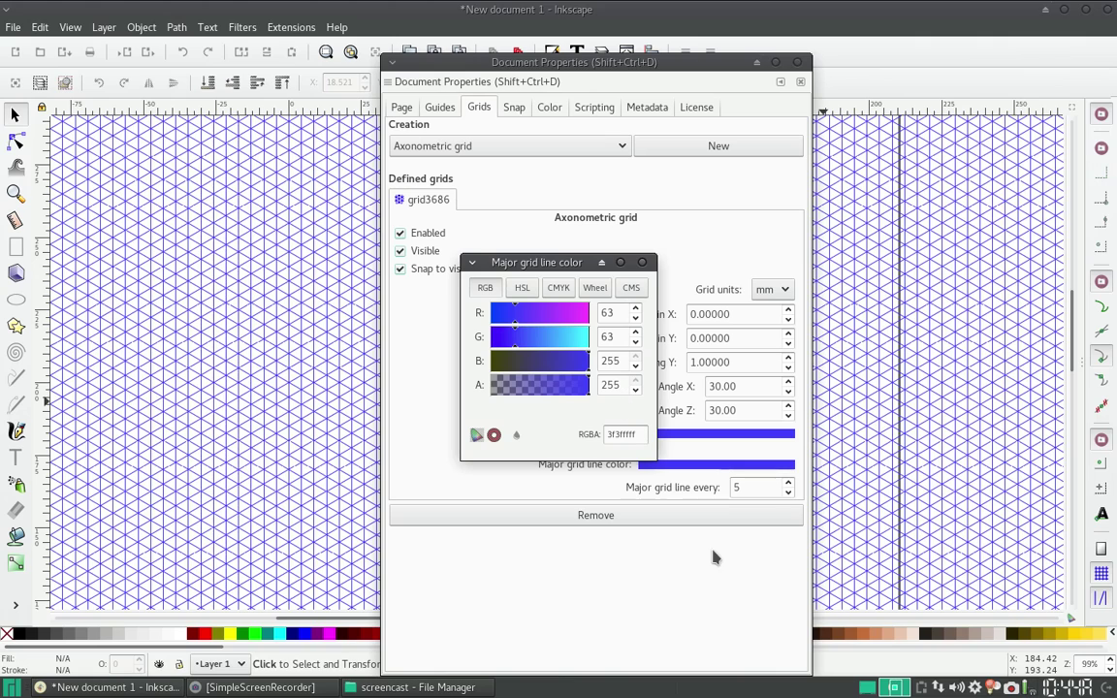
{"action": "left_click", "coordinate": [642, 262]}
{"action": "left_click", "coordinate": [800, 82]}
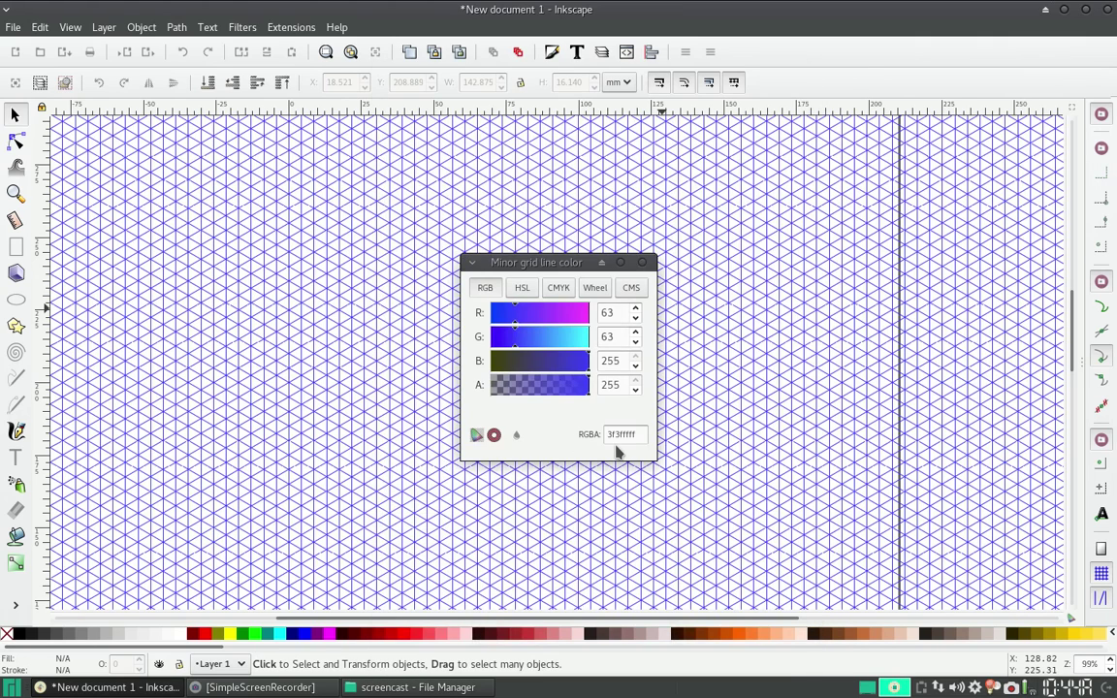
{"action": "left_click", "coordinate": [641, 263]}
- Zoom and scroll the canvas to frame the gridded page at about 99%
{"action": "scroll", "coordinate": [642, 252], "scroll_direction": "down", "scroll_amount": 2, "text": "ctrl"}
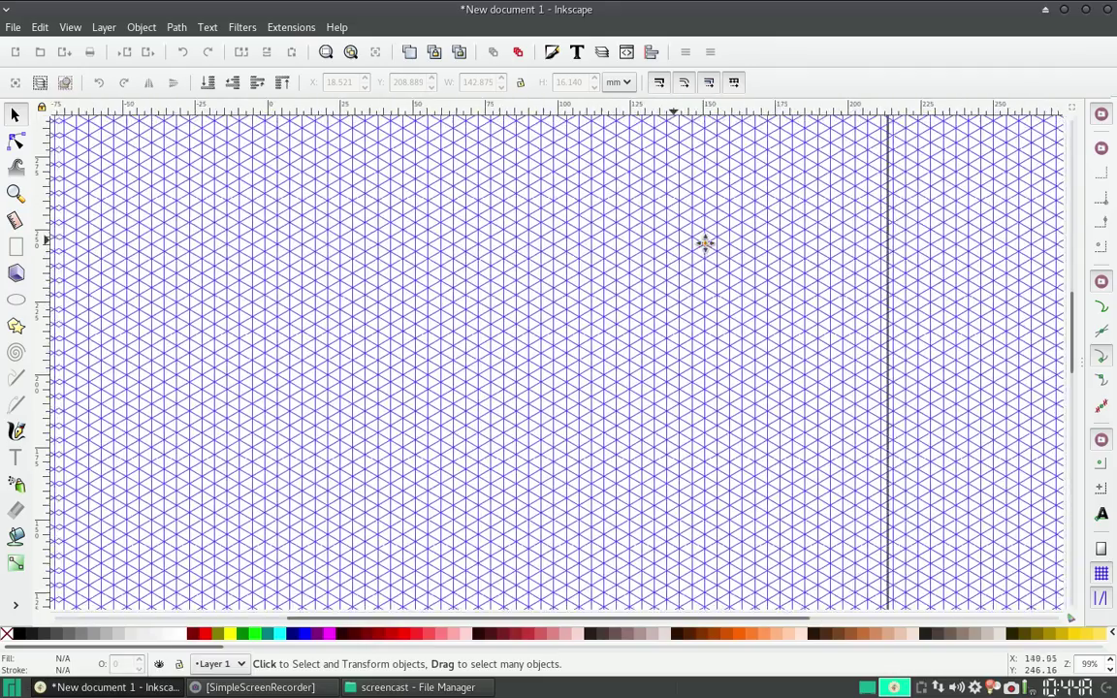
{"action": "scroll", "coordinate": [637, 283], "scroll_direction": "down", "scroll_amount": 2, "text": "ctrl"}
{"action": "scroll", "coordinate": [717, 270], "scroll_direction": "right", "scroll_amount": 1, "text": "shift"}
{"action": "scroll", "coordinate": [665, 266], "scroll_direction": "right", "scroll_amount": 1, "text": "shift"}
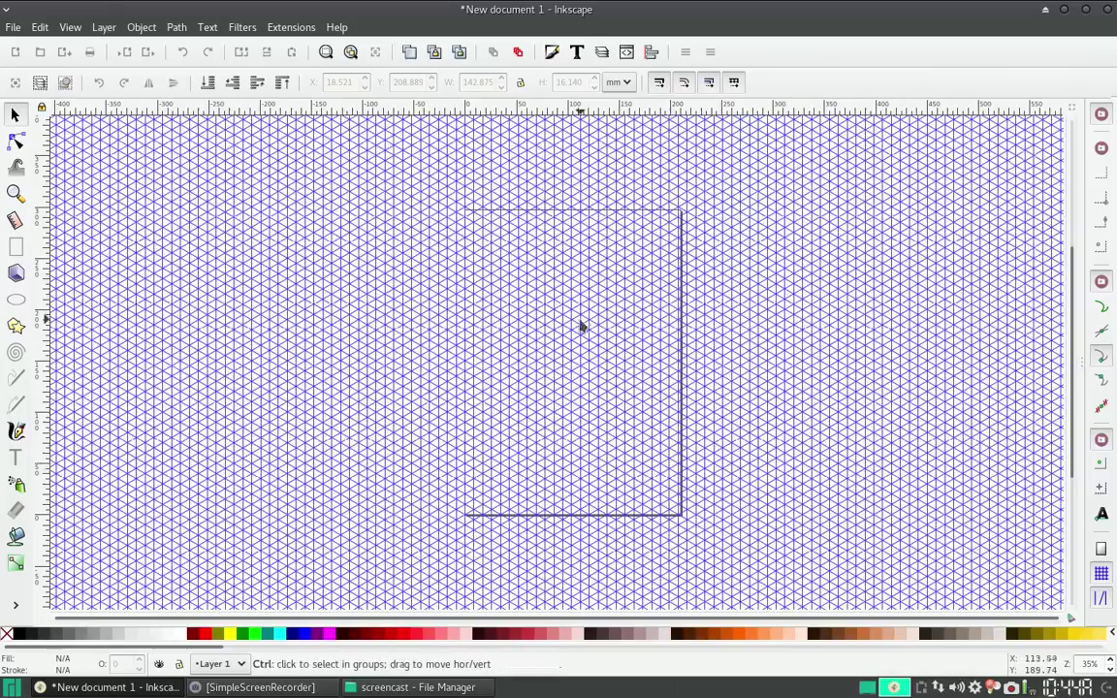
{"action": "scroll", "coordinate": [579, 327], "scroll_direction": "up", "scroll_amount": 1, "text": "ctrl"}
{"action": "scroll", "coordinate": [575, 330], "scroll_direction": "up", "scroll_amount": 2, "text": "ctrl"}
{"action": "scroll", "coordinate": [575, 330], "scroll_direction": "up", "scroll_amount": 2, "text": "ctrl"}
{"action": "scroll", "coordinate": [575, 330], "scroll_direction": "up", "scroll_amount": 1, "text": "ctrl"}
{"action": "scroll", "coordinate": [575, 330], "scroll_direction": "up", "scroll_amount": 1, "text": "ctrl"}
{"action": "scroll", "coordinate": [574, 330], "scroll_direction": "up", "scroll_amount": 1, "text": "ctrl"}
{"action": "scroll", "coordinate": [574, 330], "scroll_direction": "up", "scroll_amount": 1, "text": "ctrl"}
{"action": "scroll", "coordinate": [574, 330], "scroll_direction": "up", "scroll_amount": 1, "text": "ctrl"}
{"action": "scroll", "coordinate": [574, 330], "scroll_direction": "up", "scroll_amount": 1, "text": "ctrl"}
{"action": "scroll", "coordinate": [574, 332], "scroll_direction": "down", "scroll_amount": 5, "text": "ctrl"}
{"action": "scroll", "coordinate": [574, 331], "scroll_direction": "down", "scroll_amount": 2, "text": "ctrl"}
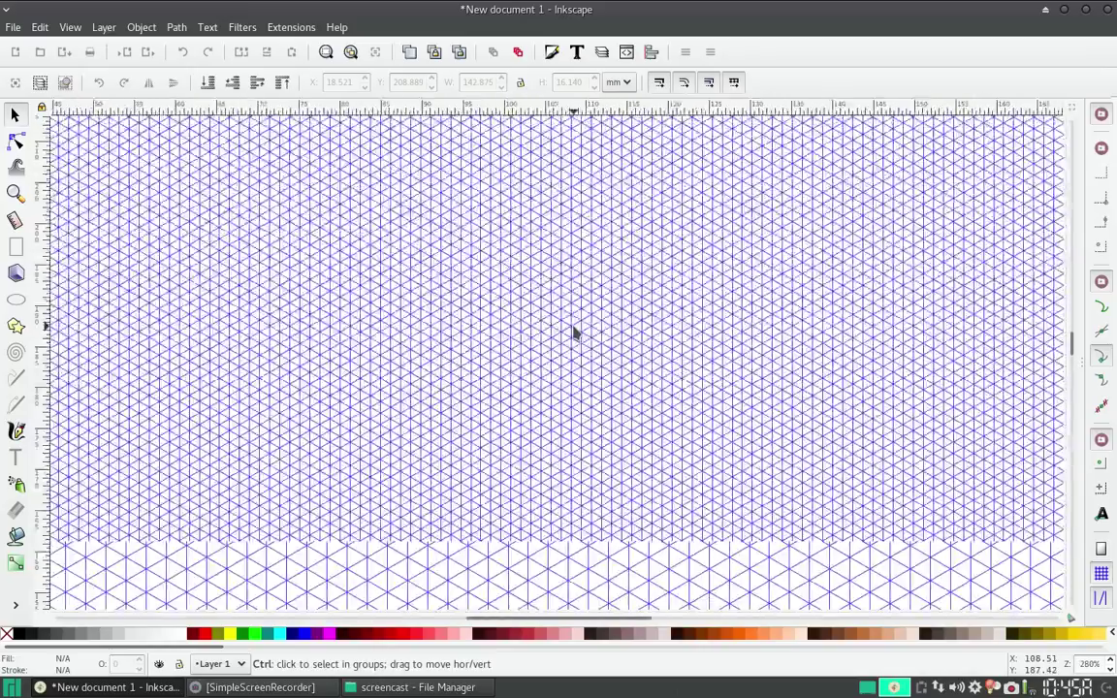
{"action": "scroll", "coordinate": [575, 337], "scroll_direction": "down", "scroll_amount": 2, "text": "ctrl"}
{"action": "scroll", "coordinate": [577, 336], "scroll_direction": "up", "scroll_amount": 2, "text": "ctrl"}
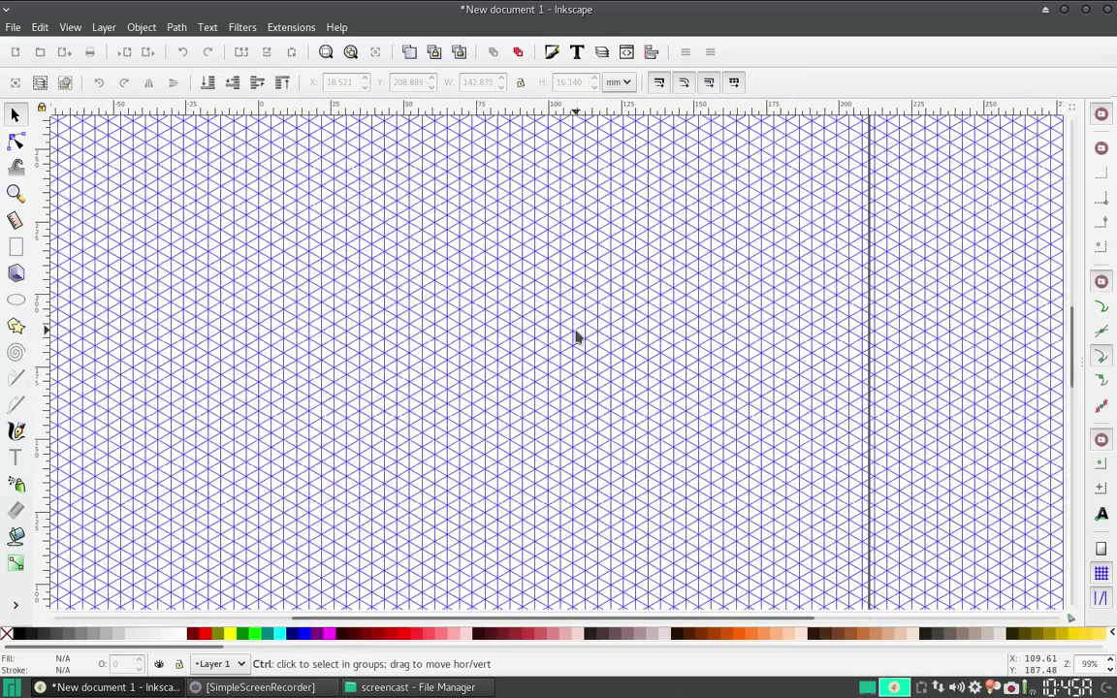
{"action": "scroll", "coordinate": [609, 323], "scroll_direction": "left", "scroll_amount": 2}
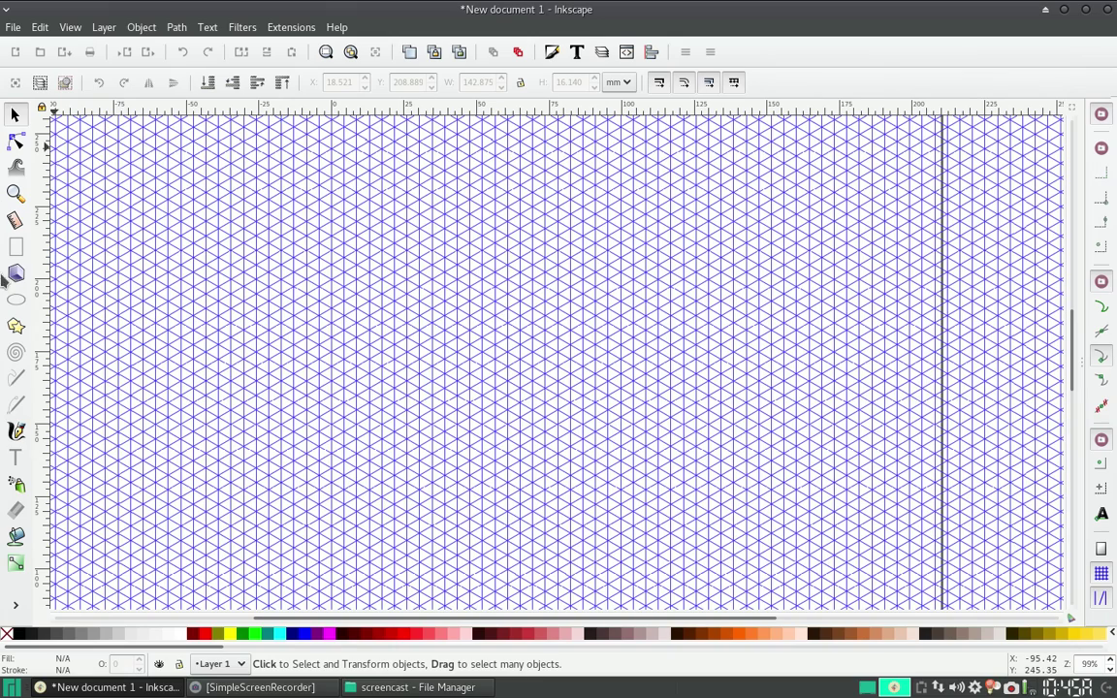
{"action": "left_click", "coordinate": [15, 378]}
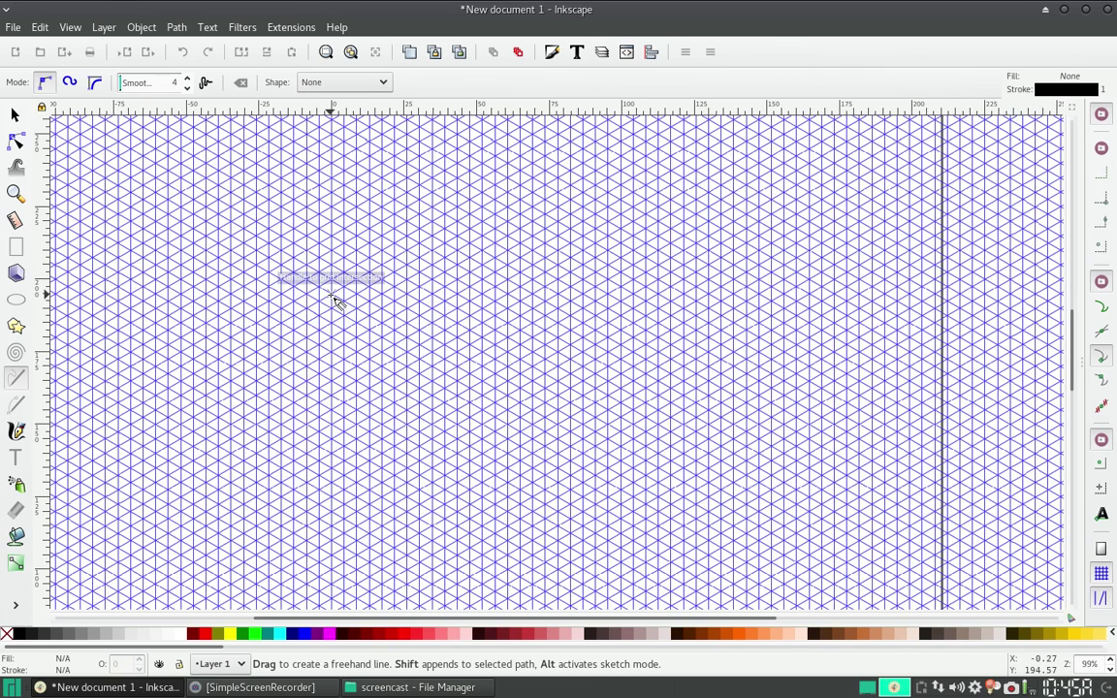
- Draw a closed grid-snapped diamond for the box's base
{"action": "left_click", "coordinate": [331, 297]}
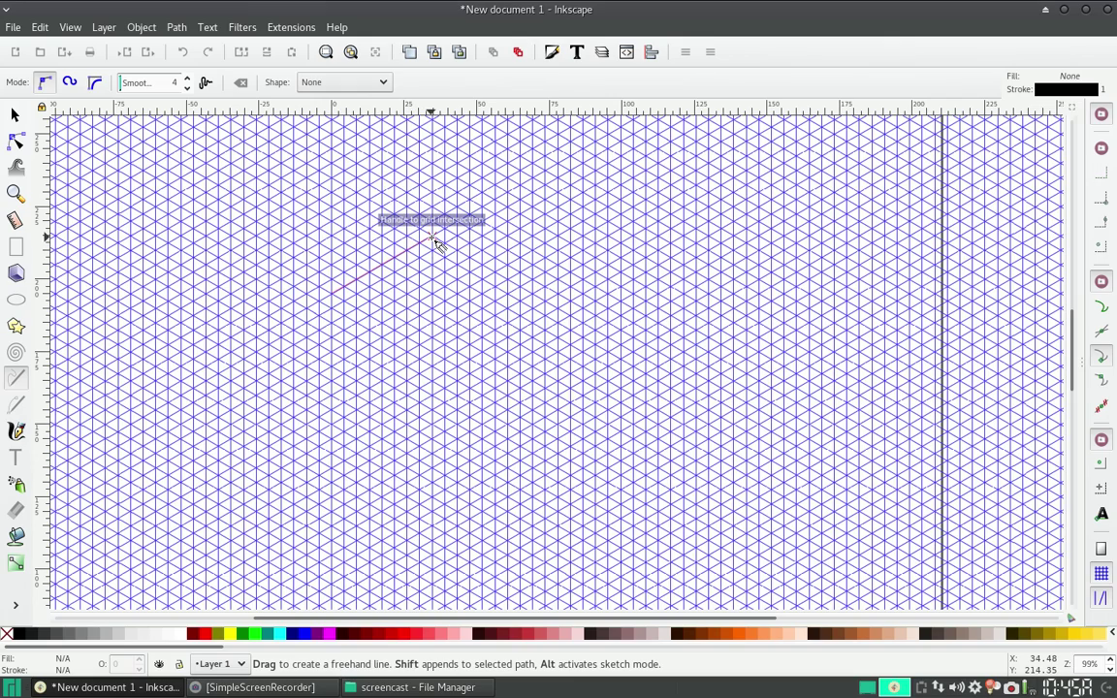
{"action": "left_click", "coordinate": [433, 238]}
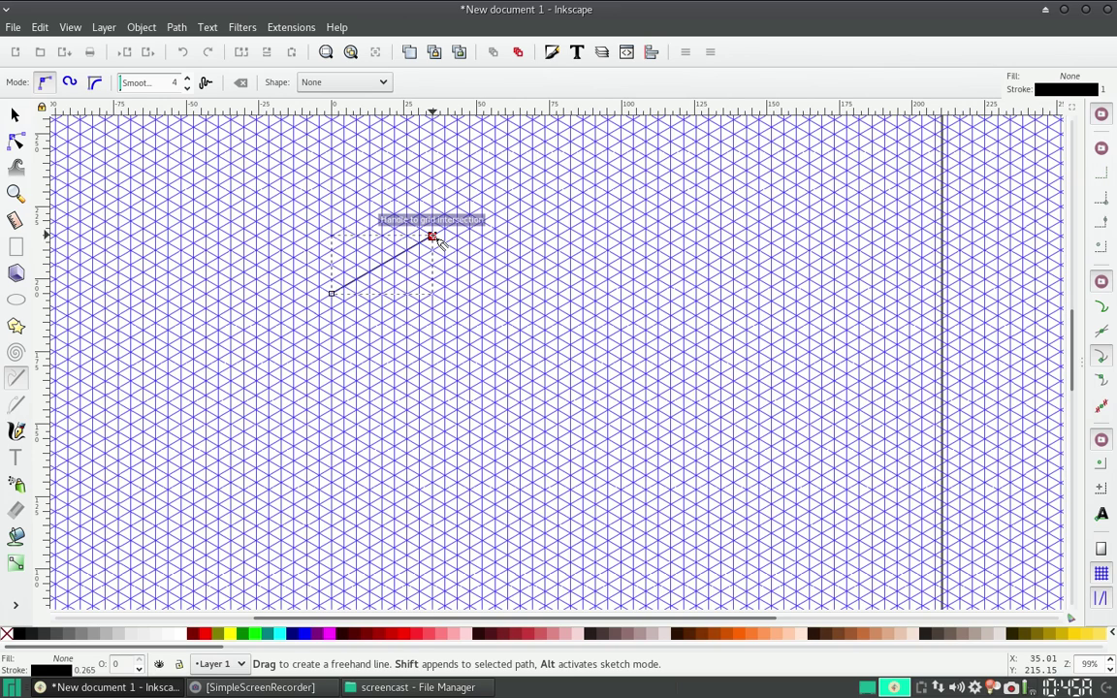
{"action": "left_click", "coordinate": [433, 239]}
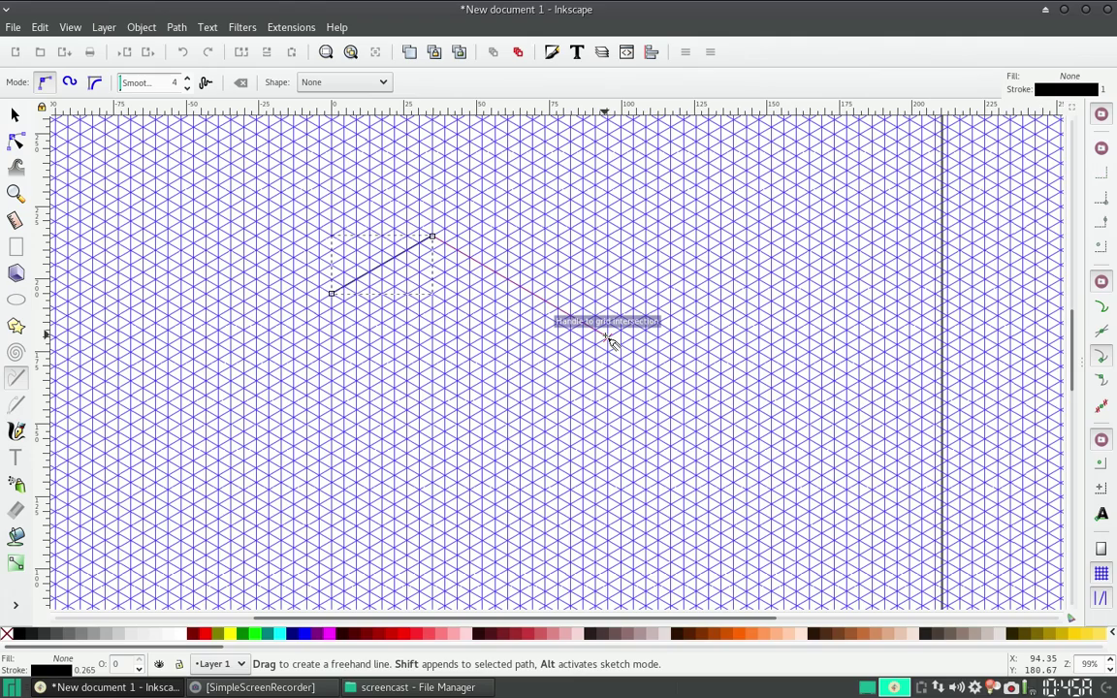
{"action": "double_click", "coordinate": [608, 336]}
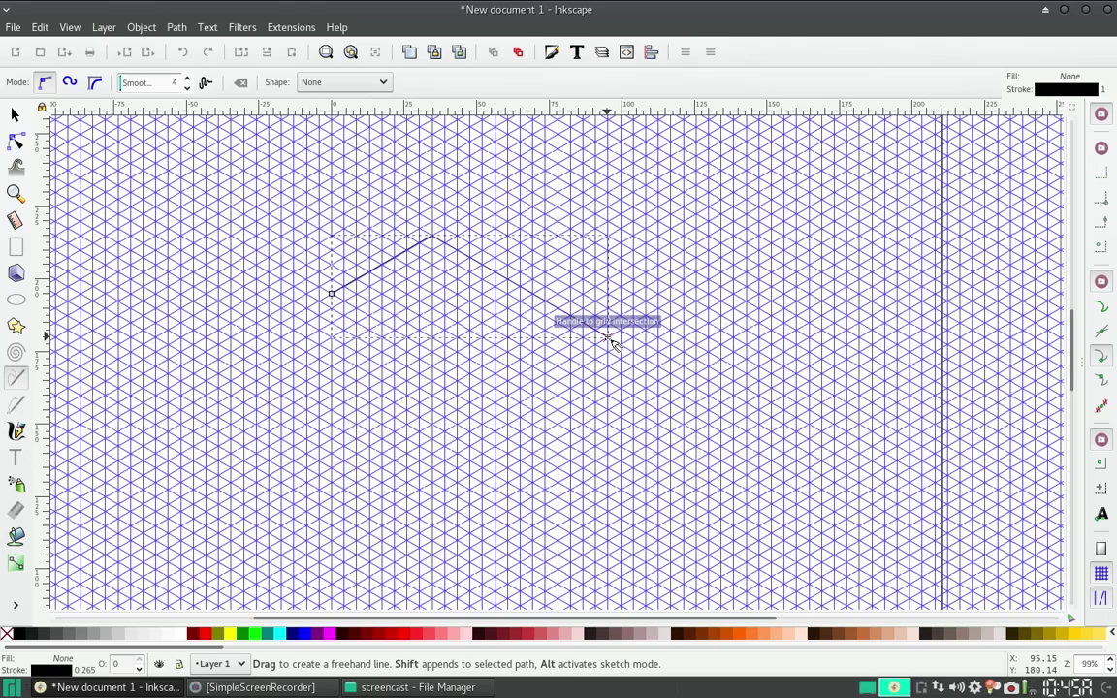
{"action": "left_click", "coordinate": [608, 337]}
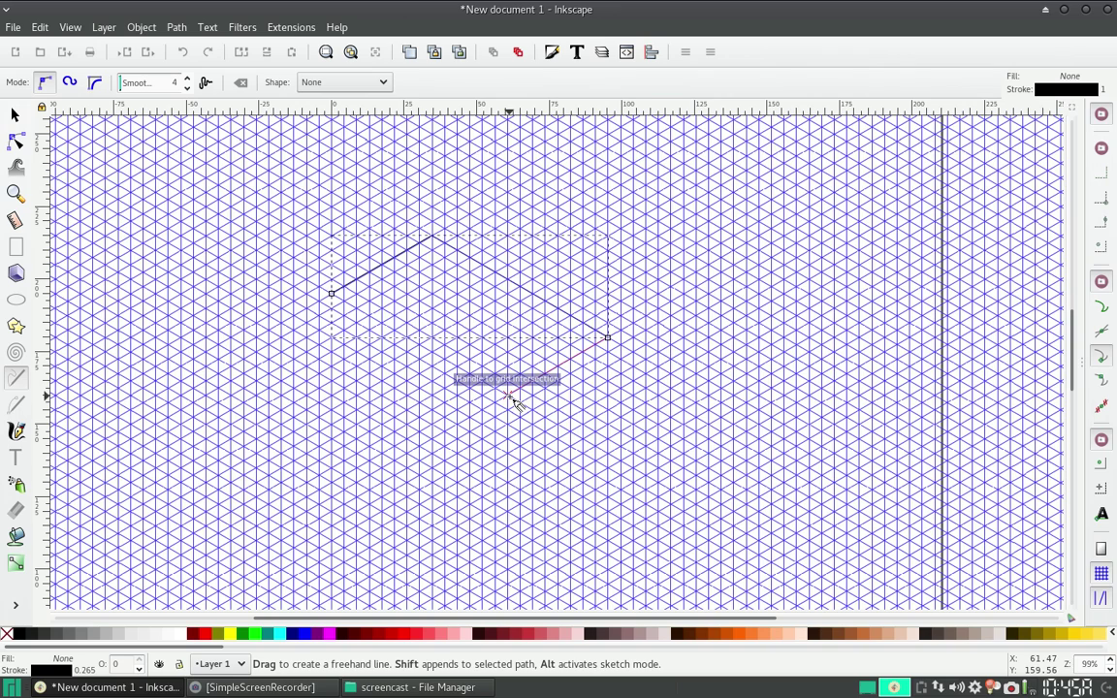
{"action": "double_click", "coordinate": [506, 393]}
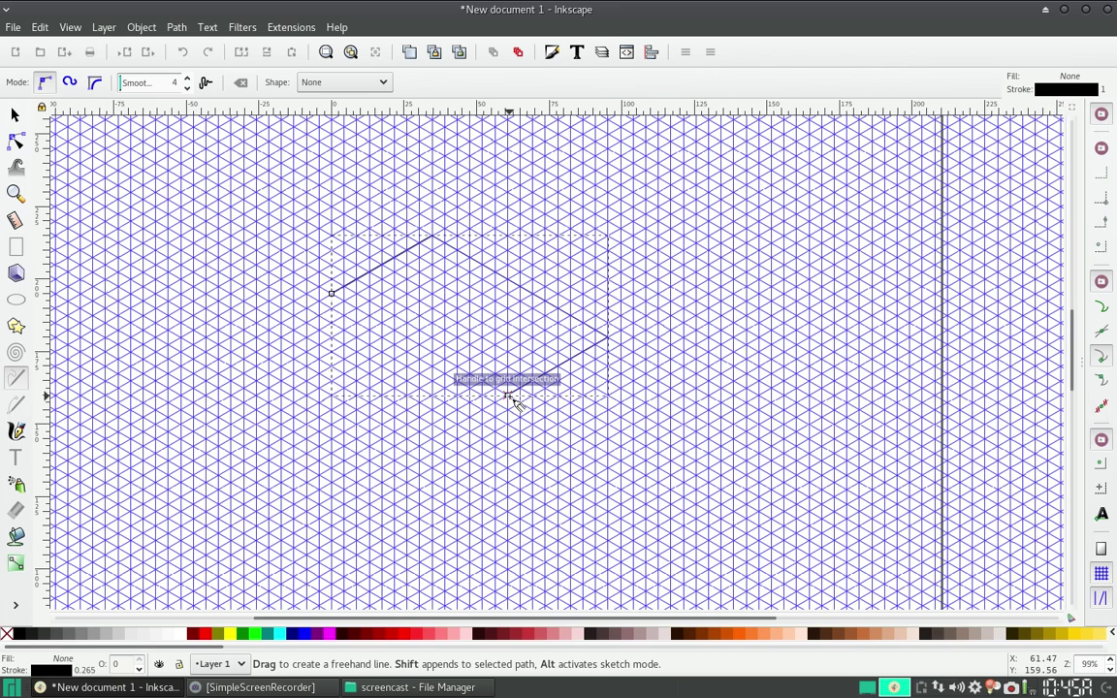
{"action": "left_click", "coordinate": [506, 393]}
{"action": "left_click", "coordinate": [332, 292]}
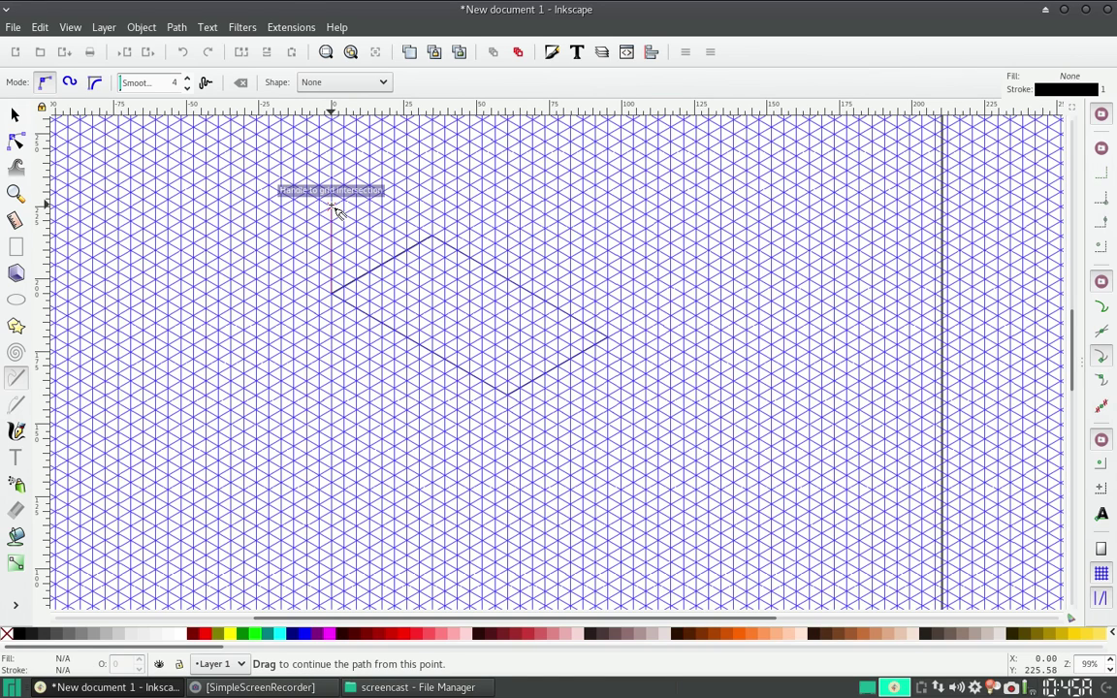
{"action": "key", "text": "Escape"}
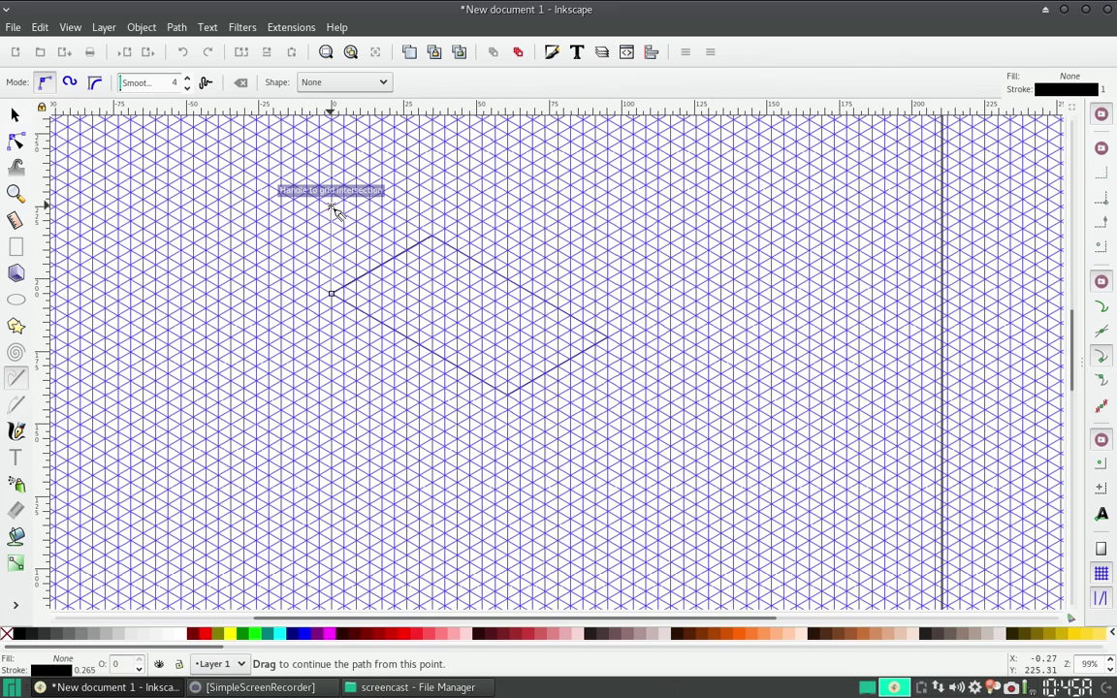
- Draw the box's left, top and right outer edges, then hide the grid
{"action": "left_click", "coordinate": [332, 207]}
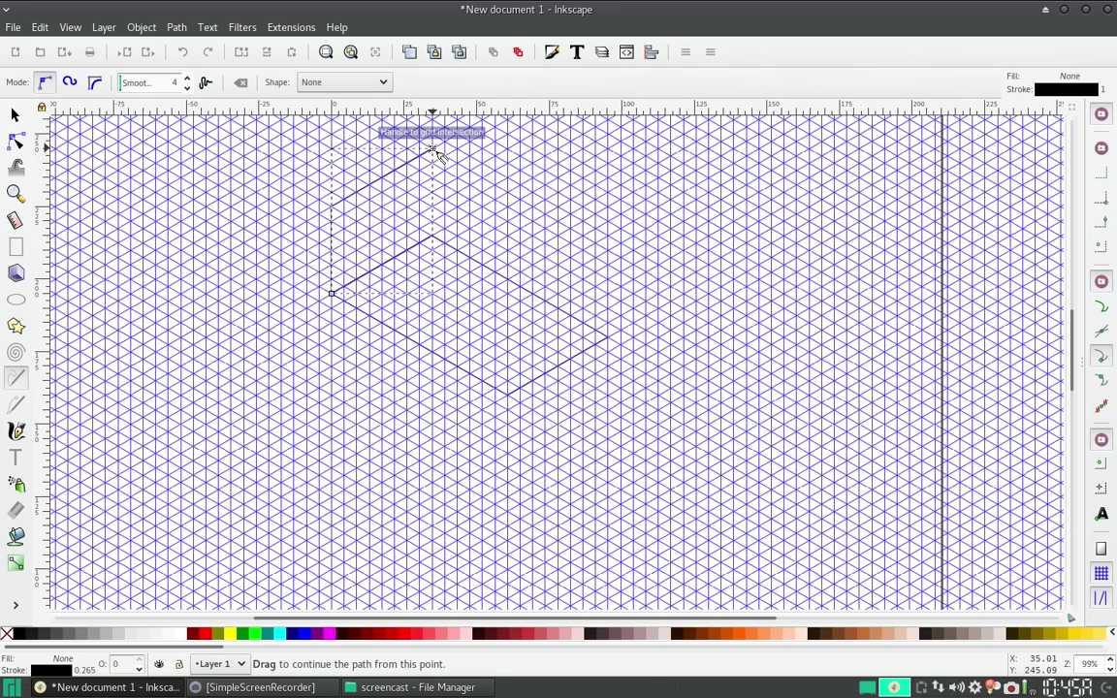
{"action": "left_click", "coordinate": [433, 148]}
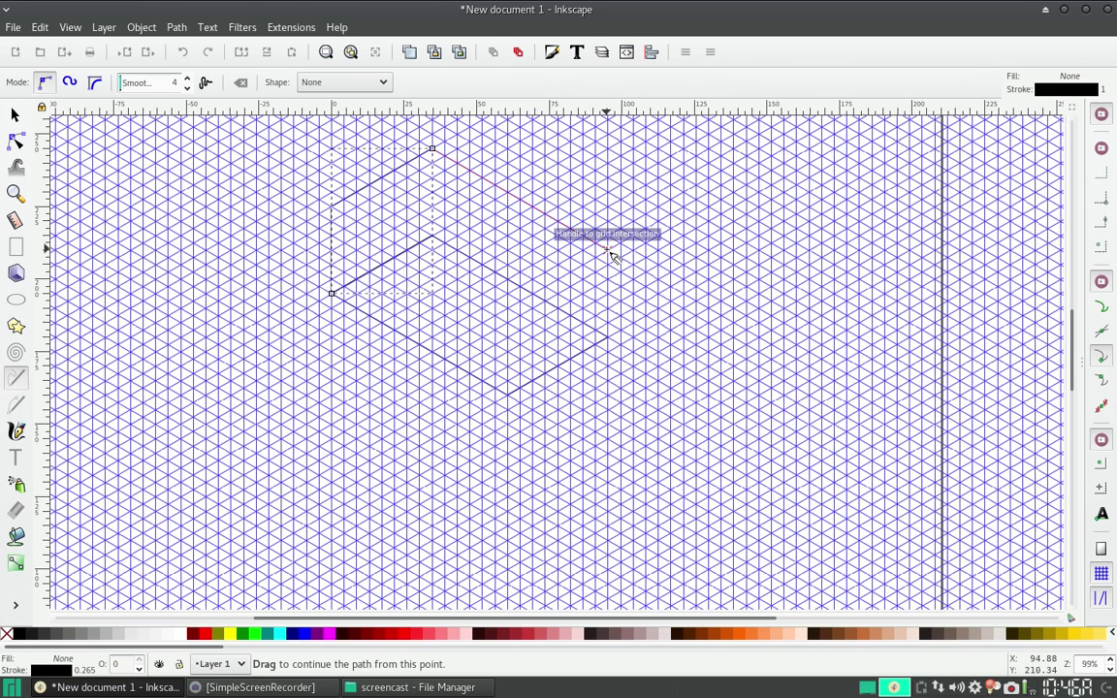
{"action": "left_click", "coordinate": [609, 250]}
{"action": "left_click", "coordinate": [609, 251]}
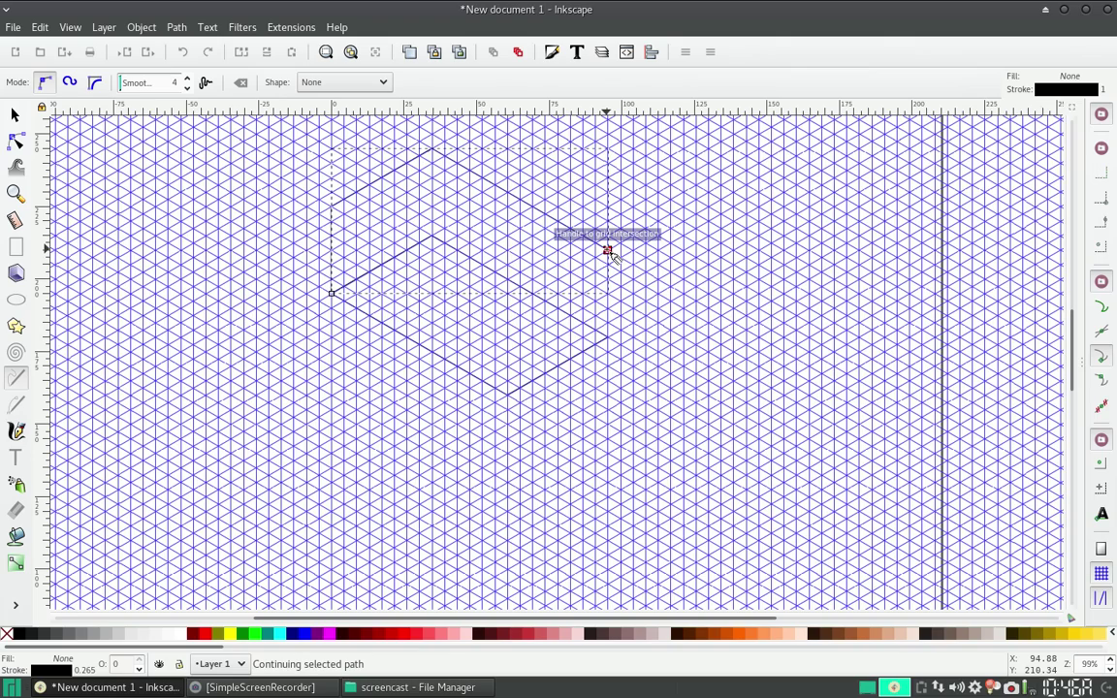
{"action": "left_click", "coordinate": [609, 337]}
{"action": "left_click", "coordinate": [609, 337]}
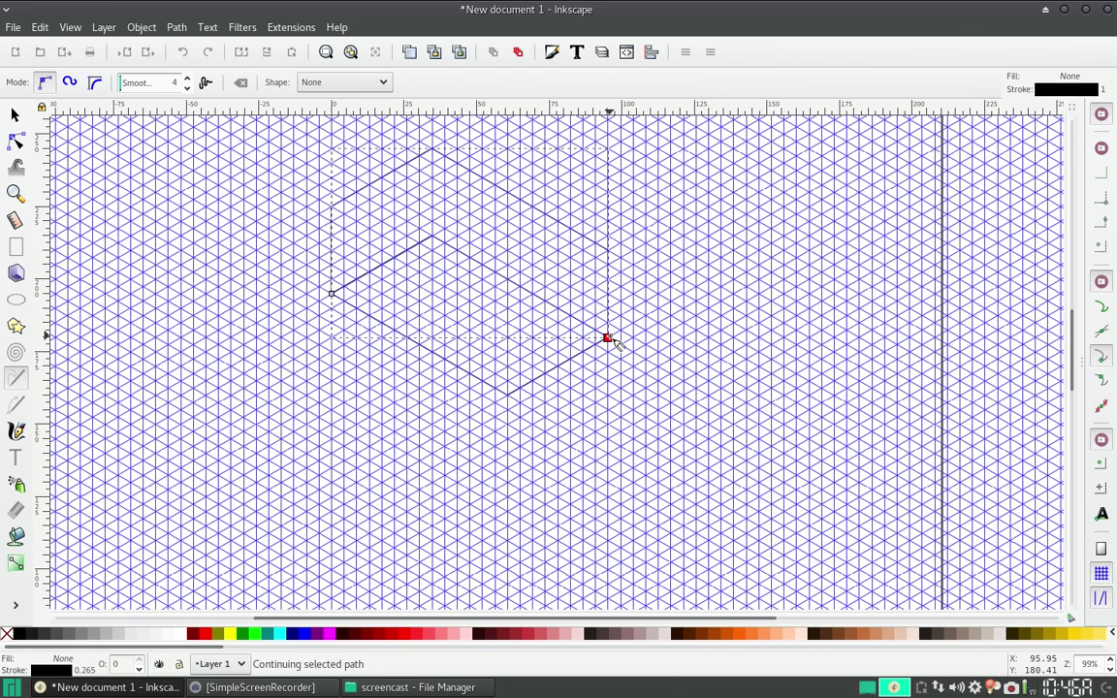
{"action": "key", "text": "Return"}
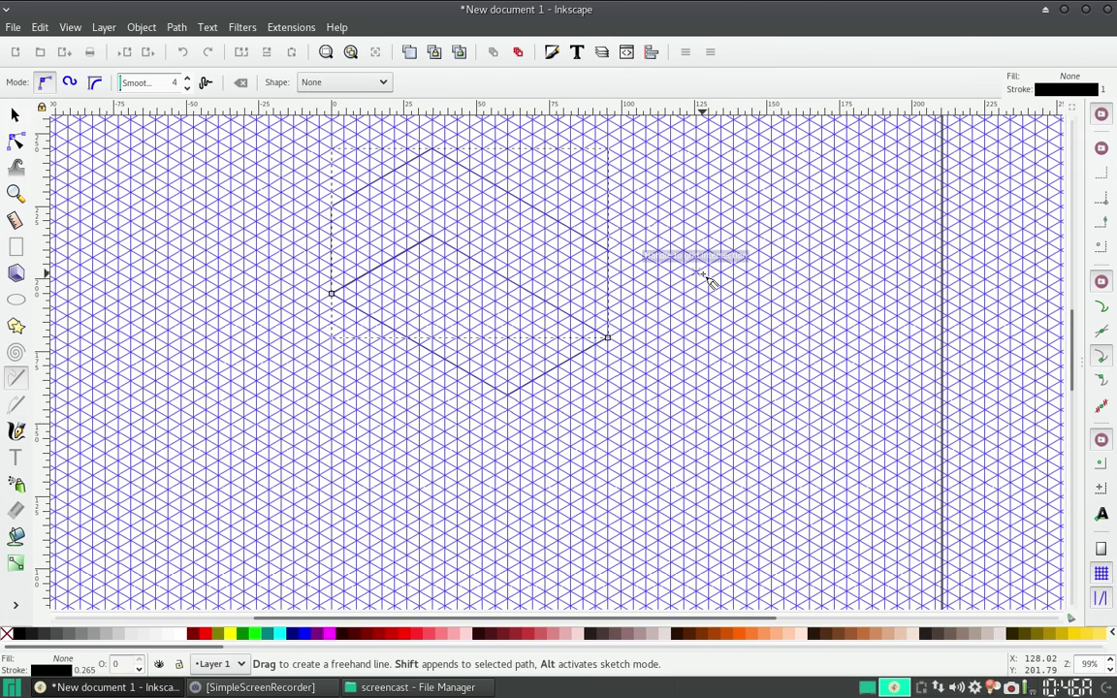
{"action": "key", "text": "ctrl+shift+d"}
{"action": "left_click", "coordinate": [608, 198]}
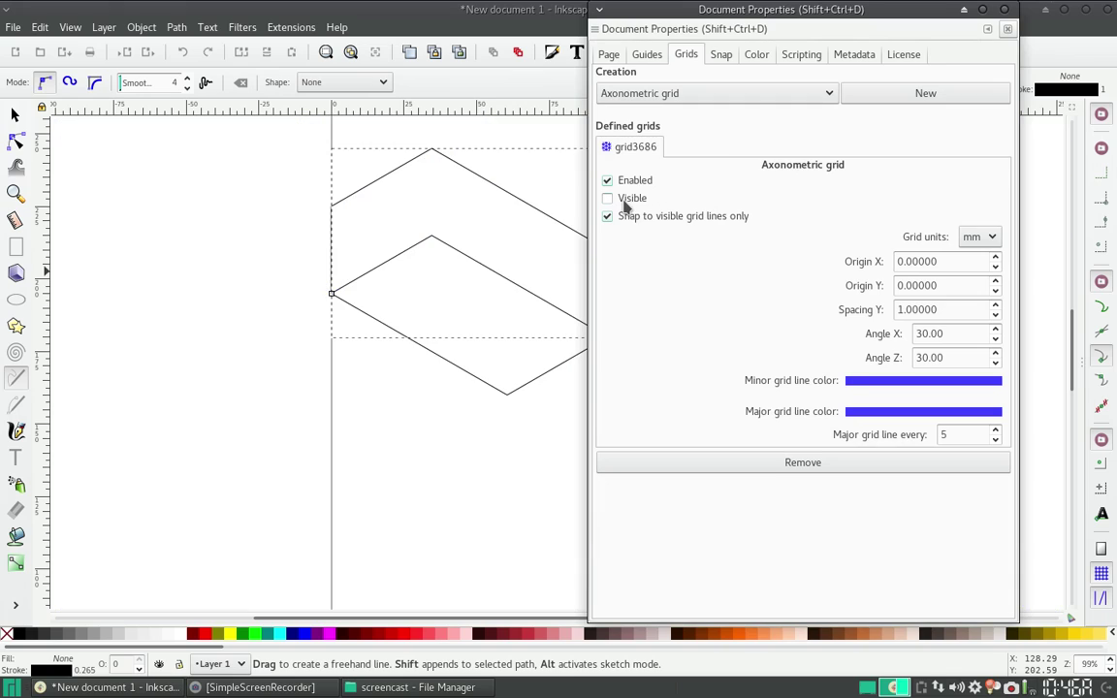
- Draw the inner vertical edge from the box's top corner down, then deselect everything
{"action": "left_click", "coordinate": [1008, 30]}
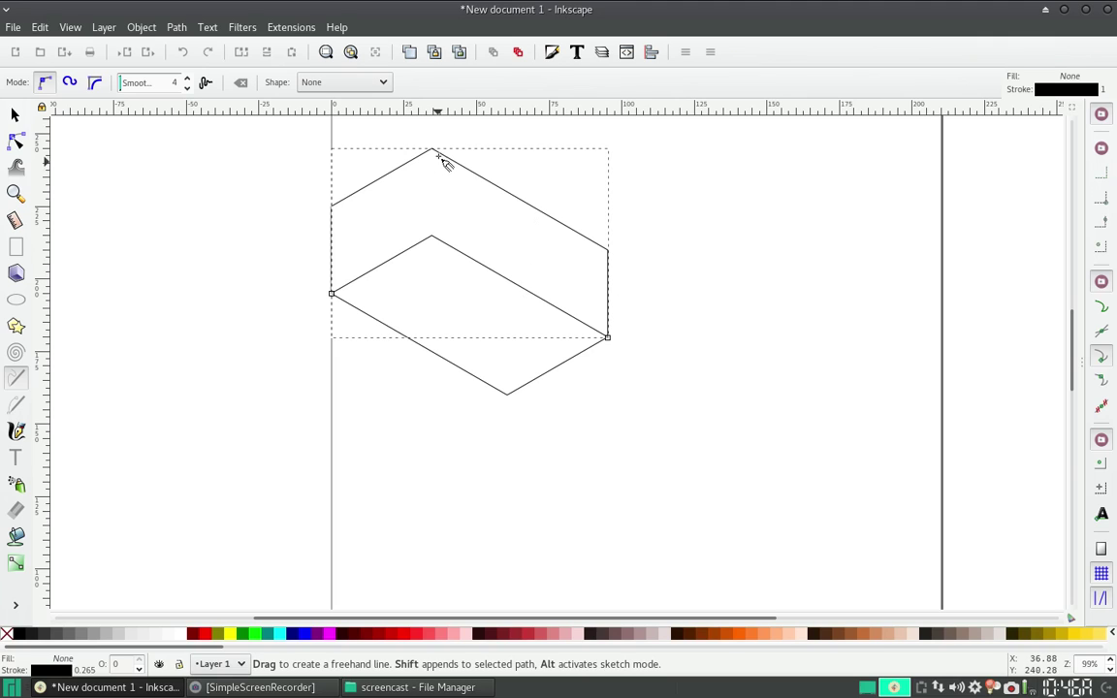
{"action": "left_click_drag", "start_coordinate": [431, 151], "coordinate": [433, 237]}
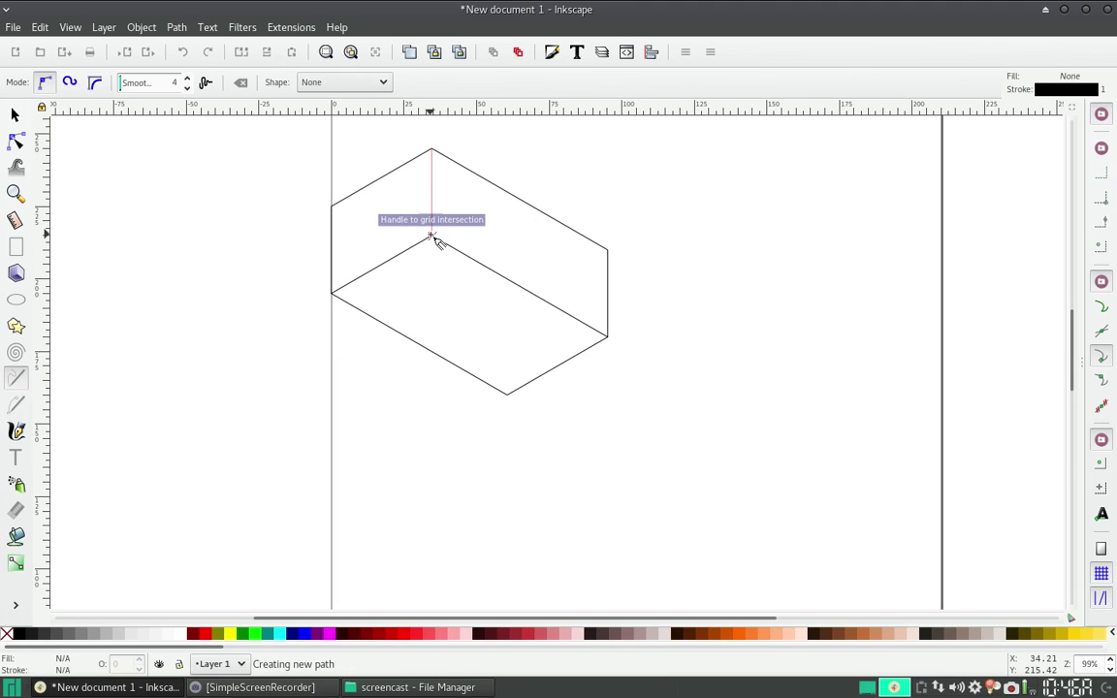
{"action": "left_click", "coordinate": [432, 237]}
{"action": "left_click", "coordinate": [432, 237]}
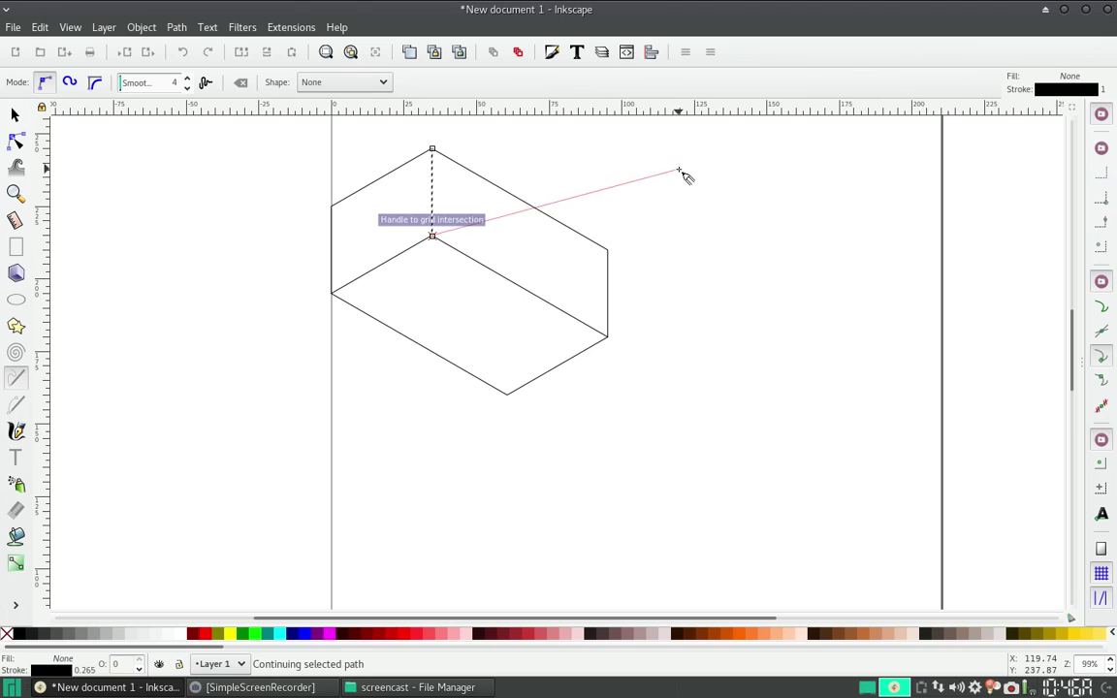
{"action": "key", "text": "Escape"}
{"action": "left_click", "coordinate": [14, 115]}
{"action": "left_click", "coordinate": [679, 322]}
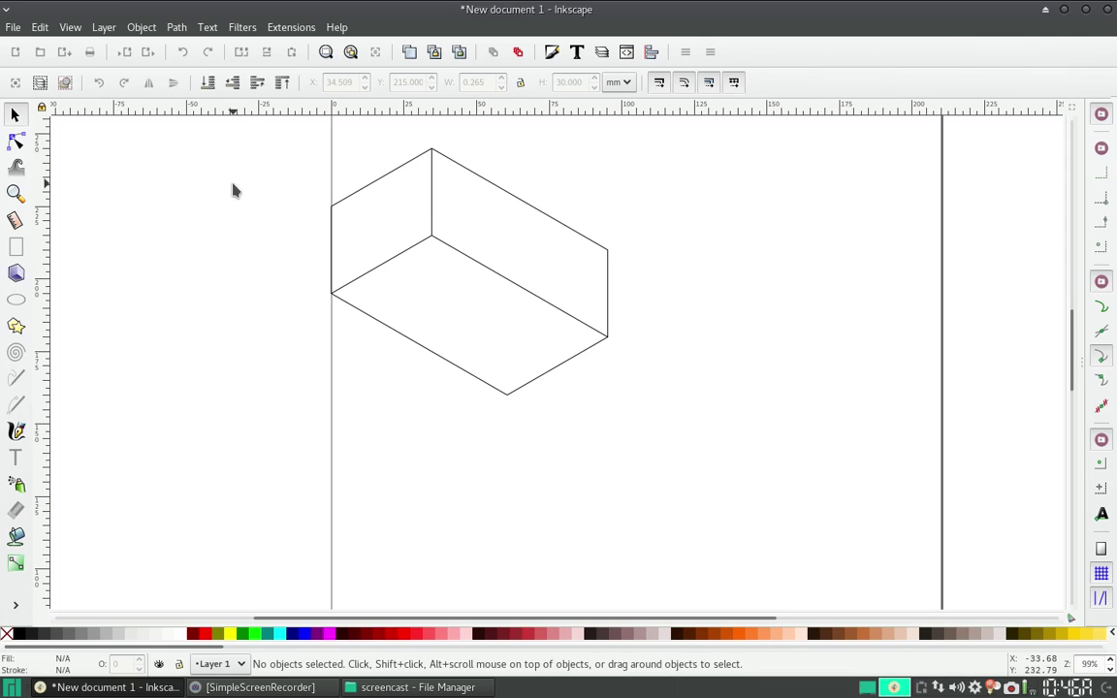
- Draw three lines from one apex: down-left, straight down and down-right
{"action": "left_click", "coordinate": [16, 378]}
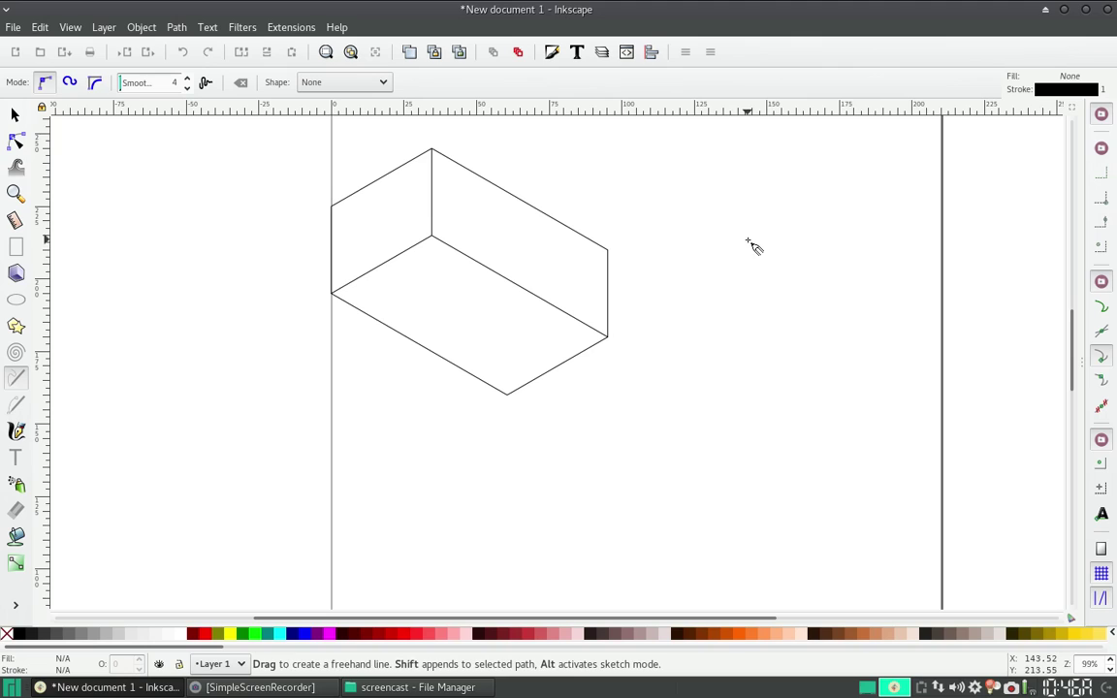
{"action": "left_click", "coordinate": [733, 250]}
{"action": "left_click", "coordinate": [633, 408]}
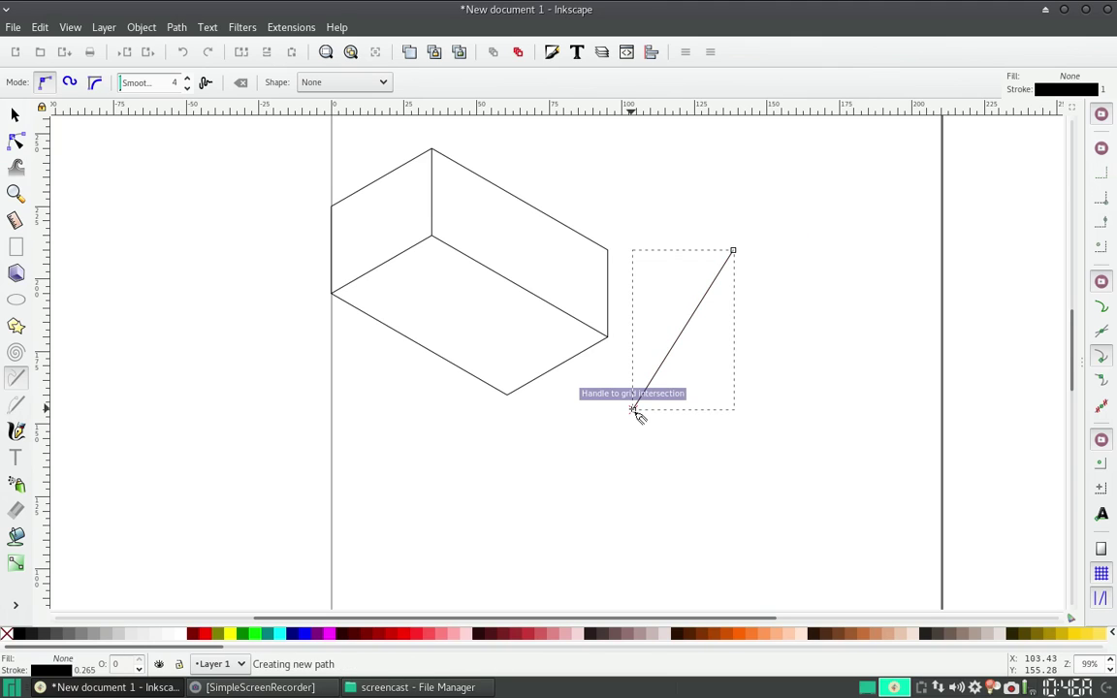
{"action": "left_click", "coordinate": [733, 250]}
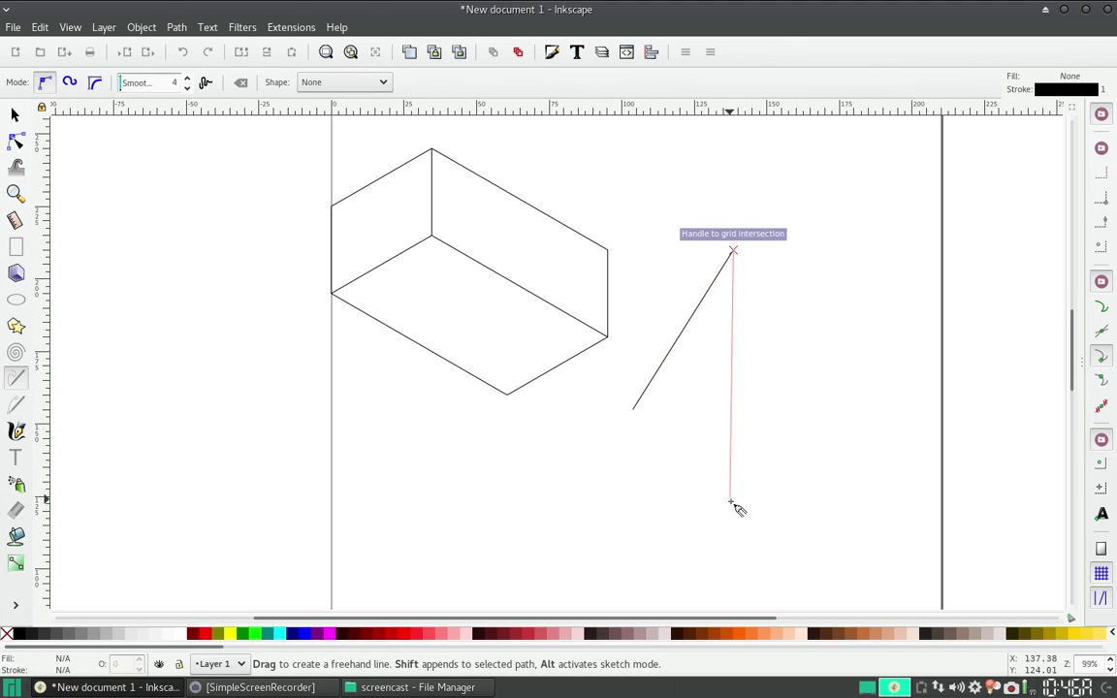
{"action": "left_click", "coordinate": [733, 497]}
{"action": "left_click", "coordinate": [734, 251]}
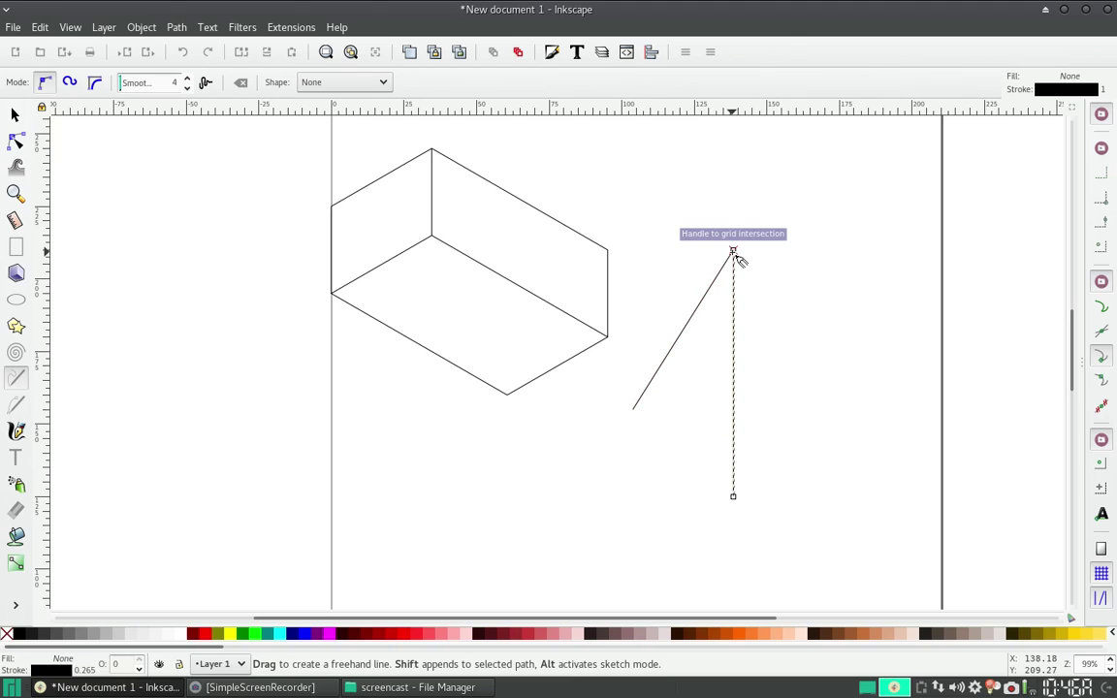
{"action": "left_click", "coordinate": [733, 251]}
{"action": "left_click", "coordinate": [857, 408]}
{"action": "key", "text": "Escape"}
{"action": "key", "text": "s"}
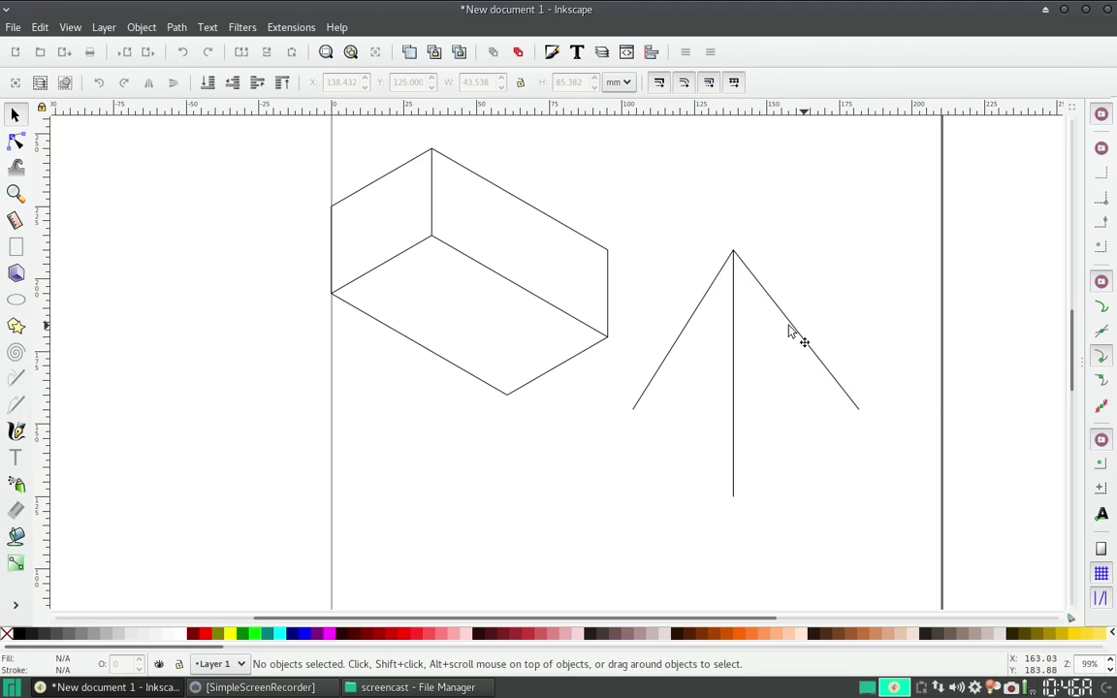
- Draw a horizontal line through the apex, extending both left and right
{"action": "left_click", "coordinate": [16, 379]}
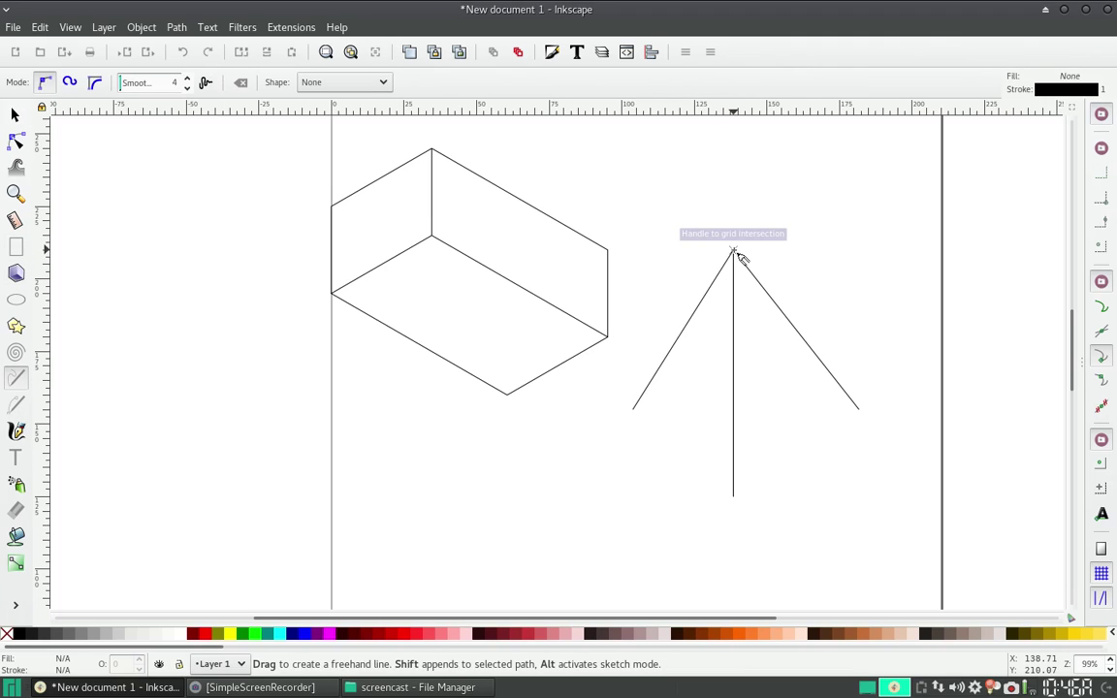
{"action": "left_click", "coordinate": [734, 252]}
{"action": "left_click", "coordinate": [946, 248]}
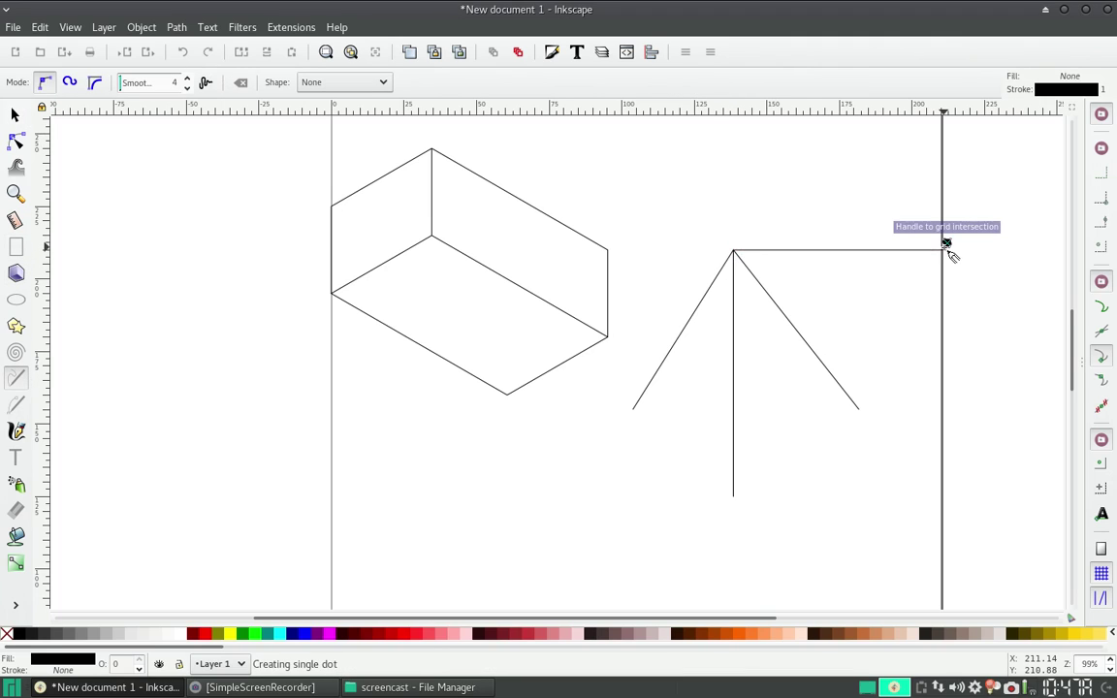
{"action": "left_click", "coordinate": [737, 254]}
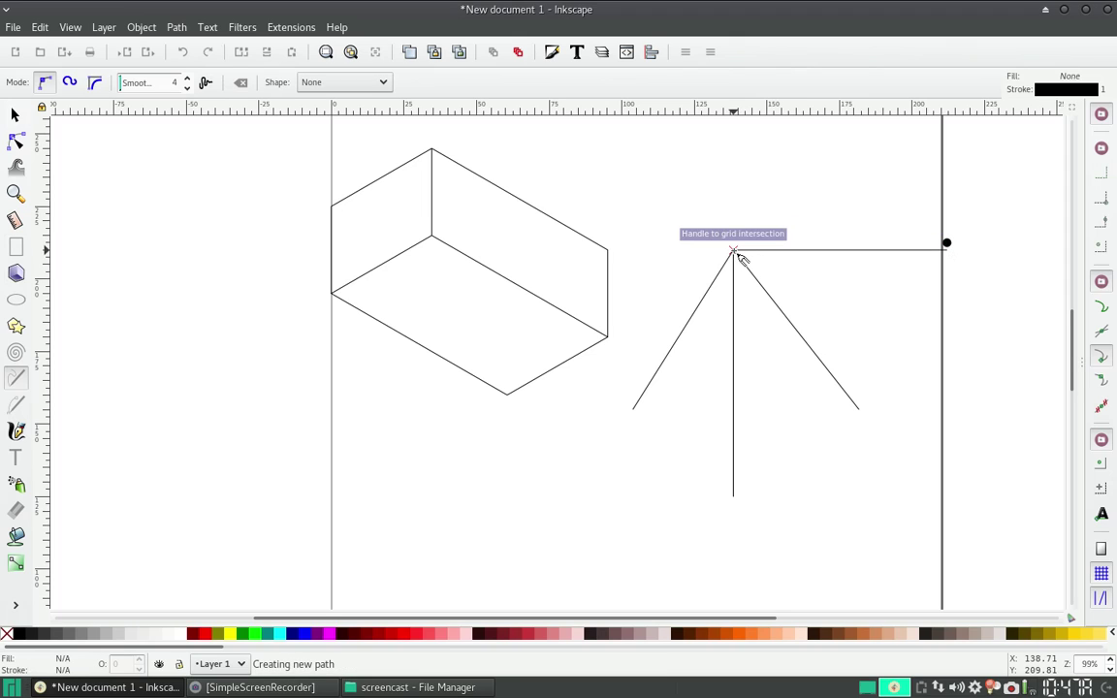
{"action": "left_click", "coordinate": [621, 245]}
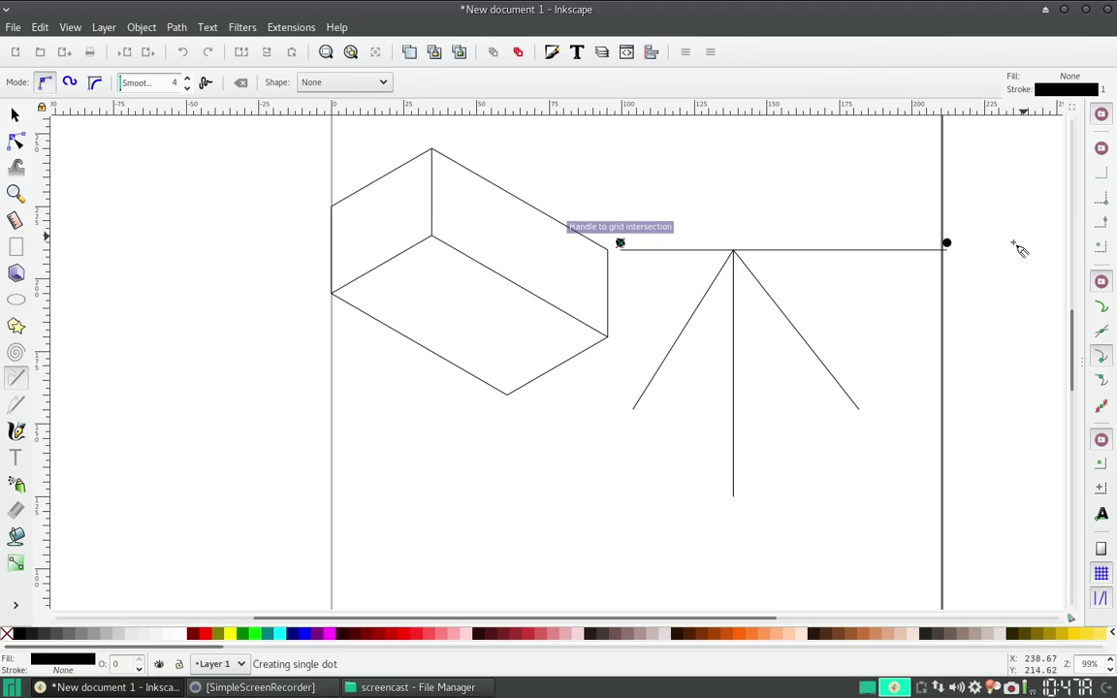
{"action": "key", "text": "space"}
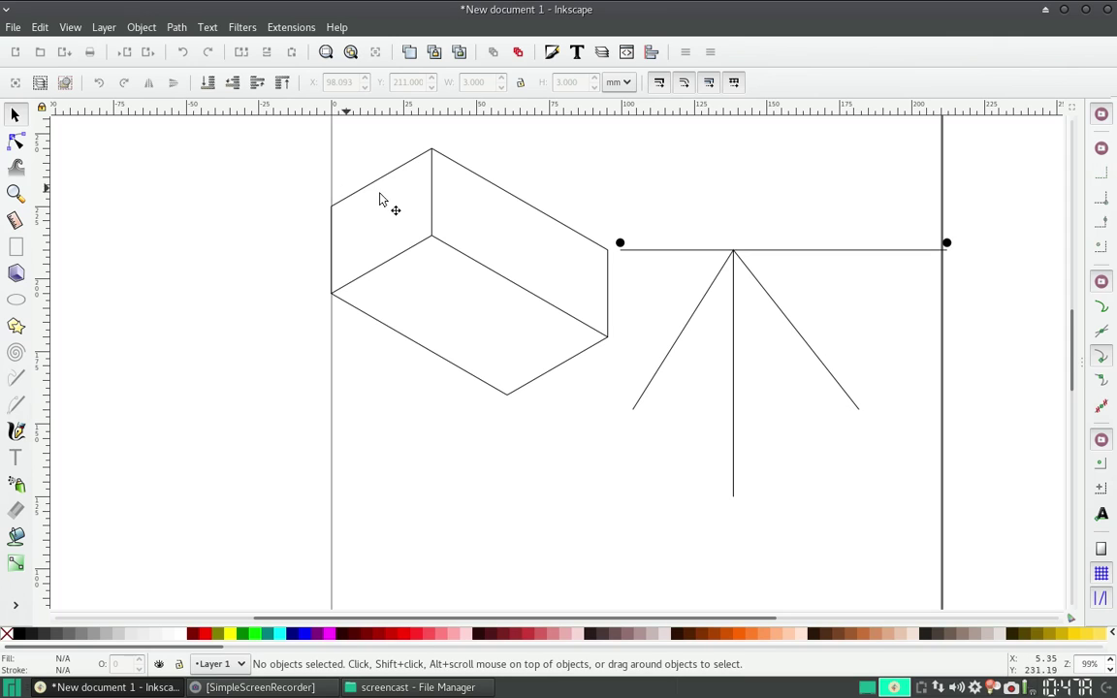
- Delete the axis sketch, try the Paint Bucket on the box's left face, then reselect the outline
{"action": "left_click_drag", "start_coordinate": [601, 201], "coordinate": [1047, 550]}
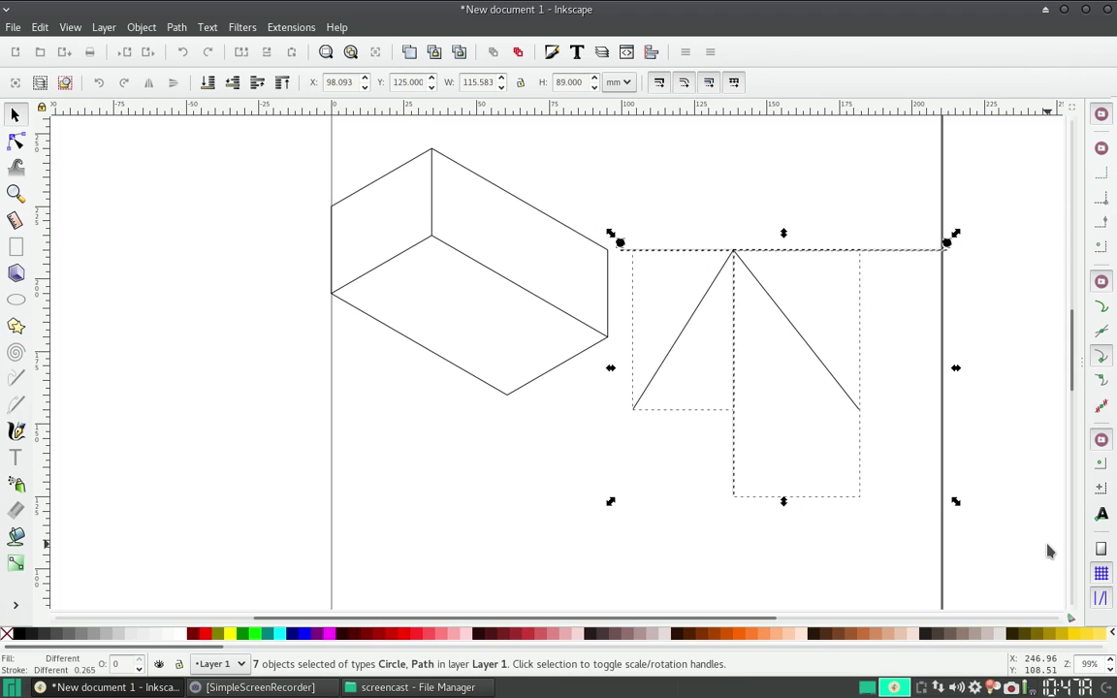
{"action": "key", "text": "Delete"}
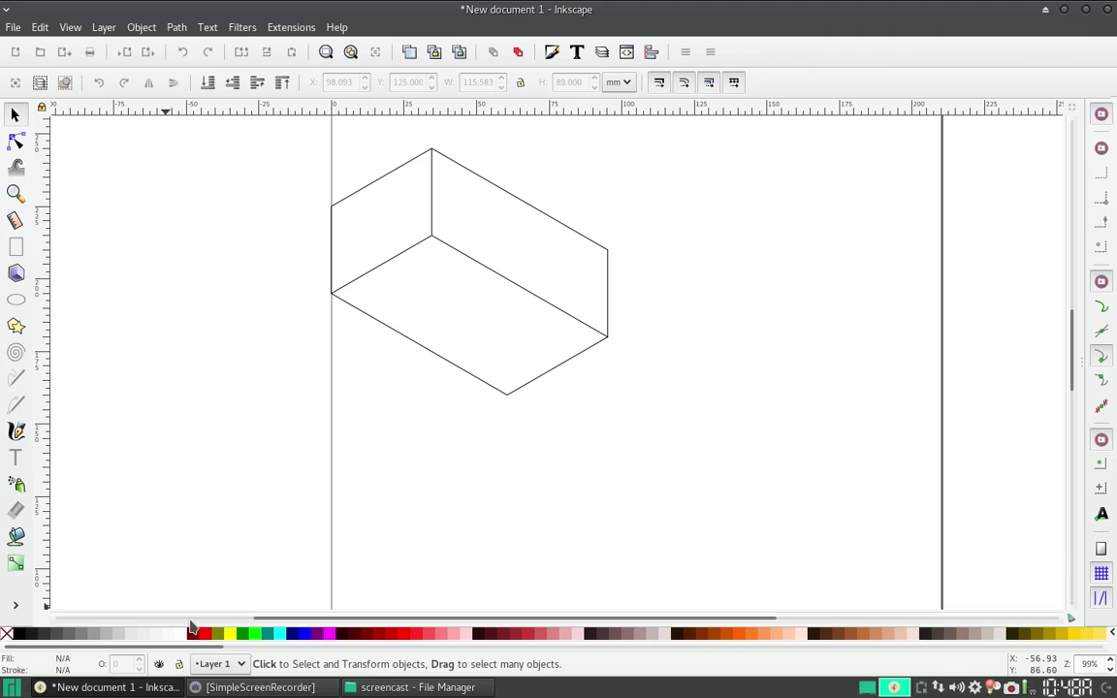
{"action": "left_click", "coordinate": [390, 640]}
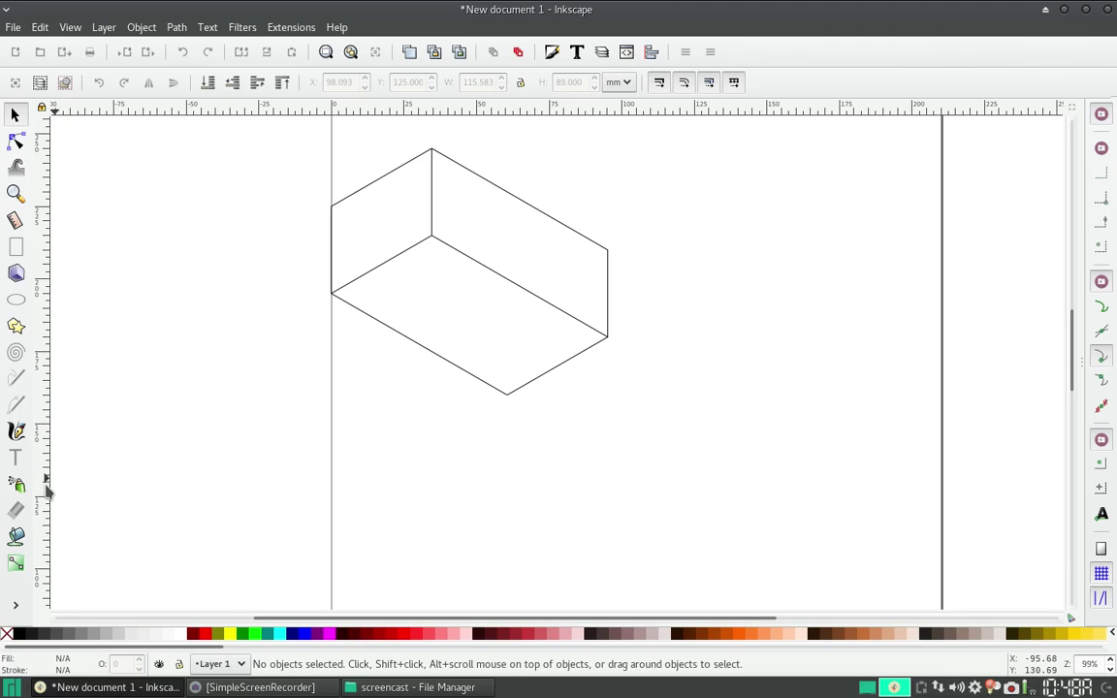
{"action": "left_click", "coordinate": [15, 537]}
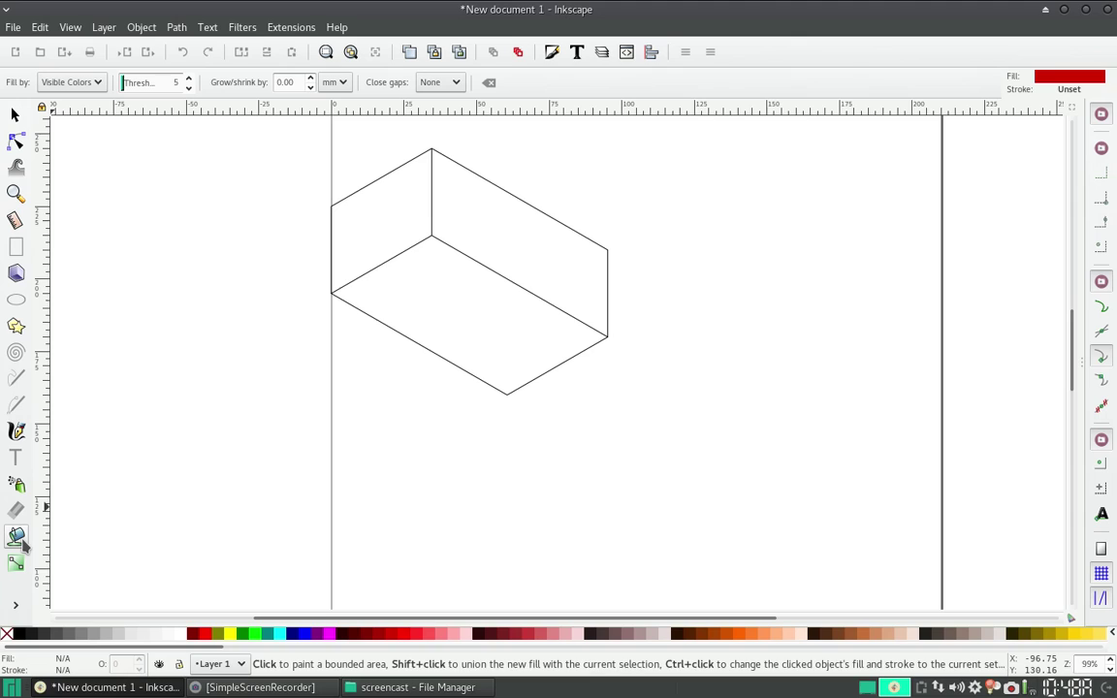
{"action": "left_click", "coordinate": [369, 233]}
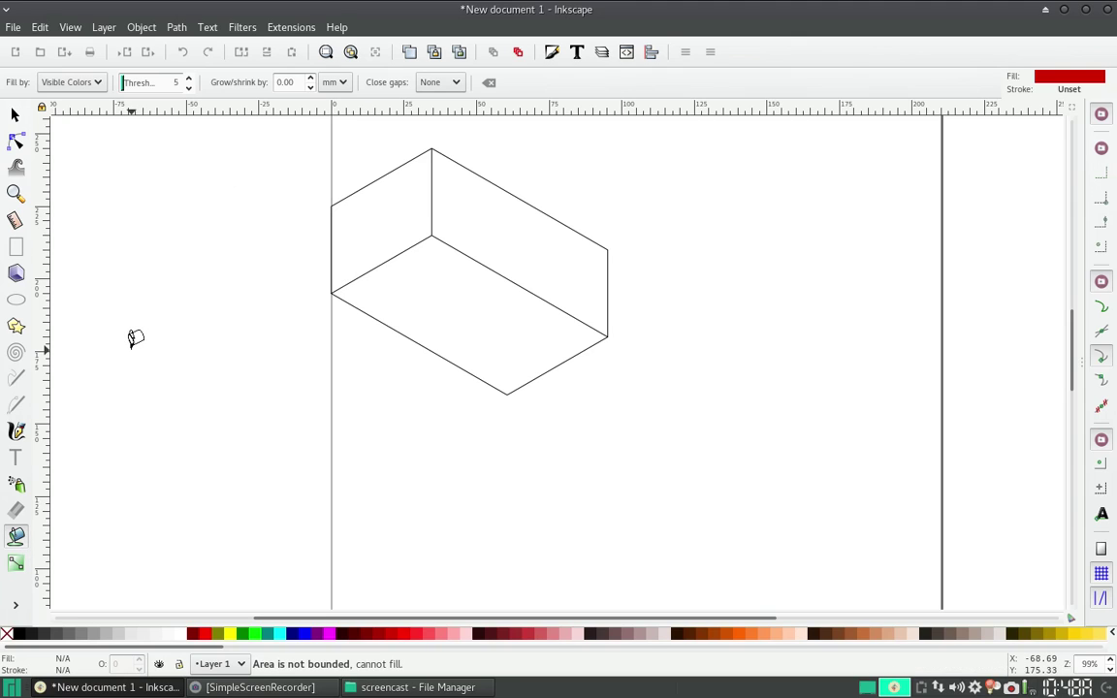
{"action": "left_click", "coordinate": [14, 114]}
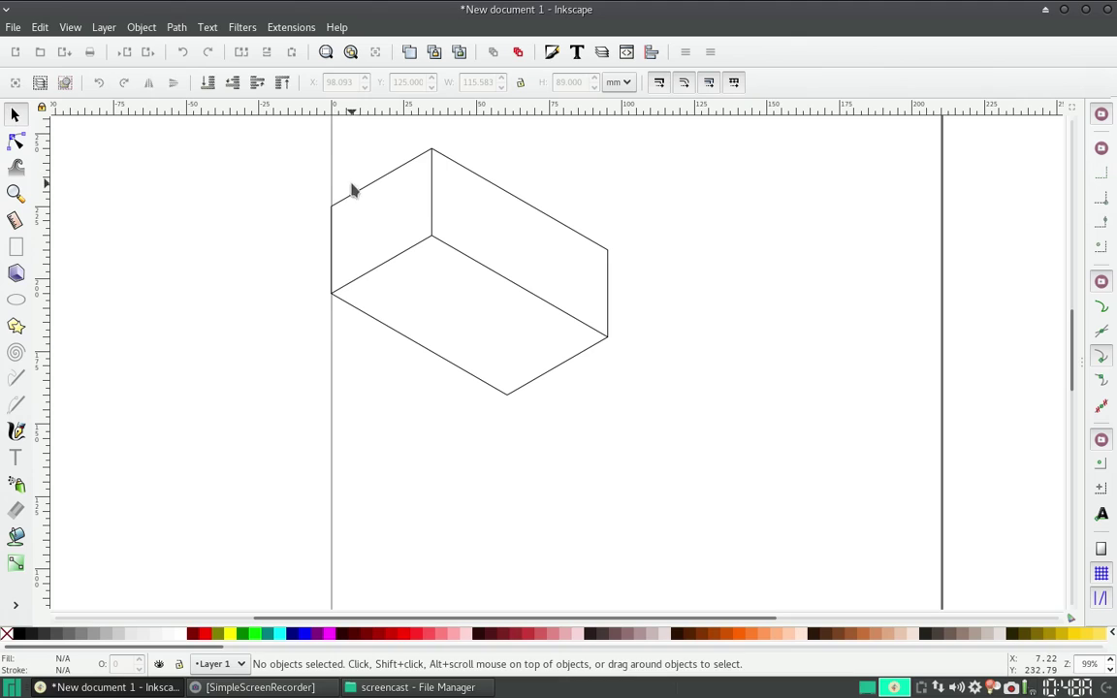
{"action": "left_click", "coordinate": [366, 194]}
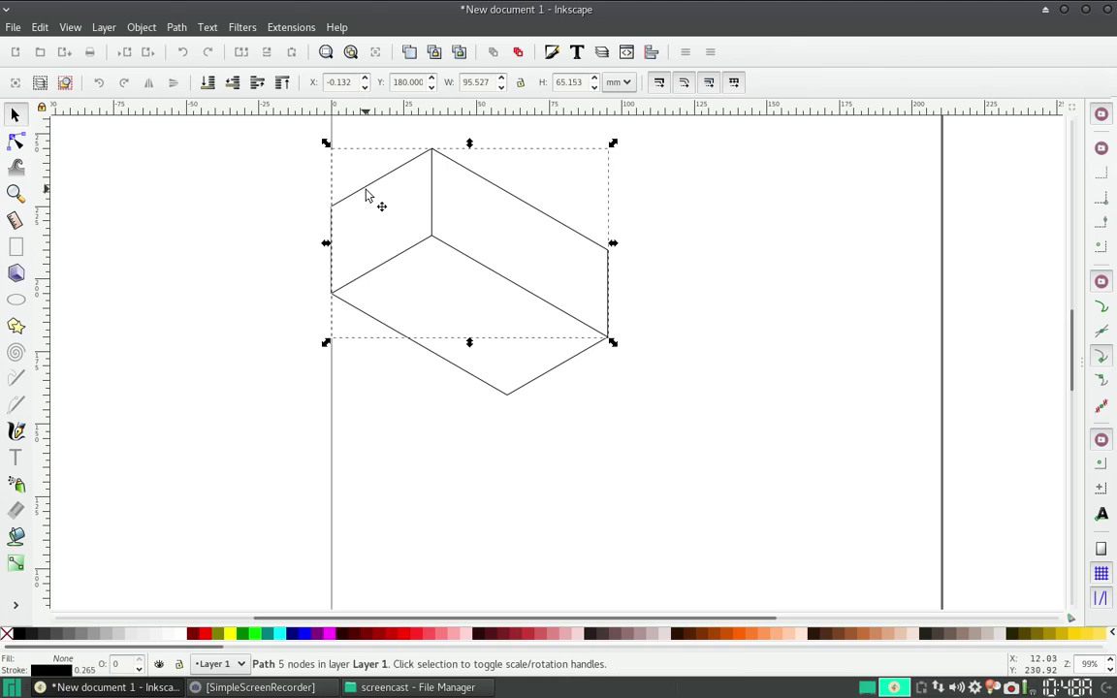
- Try a dark red fill, Break Apart and a boolean operation on the box outline
{"action": "left_click", "coordinate": [367, 636]}
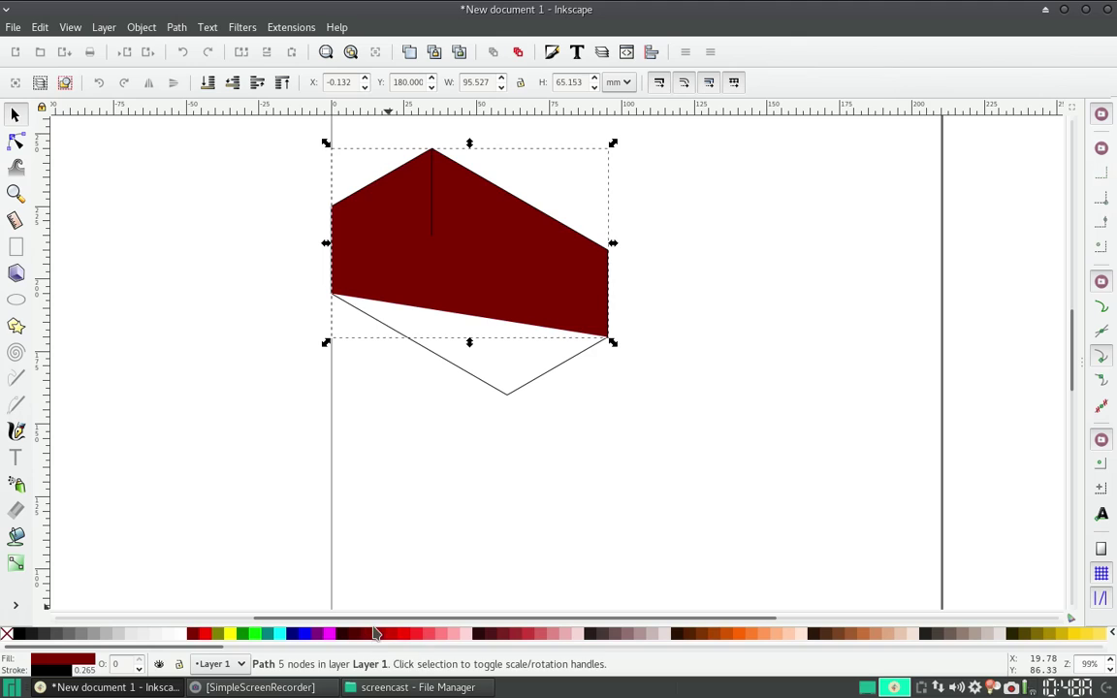
{"action": "key", "text": "ctrl+z"}
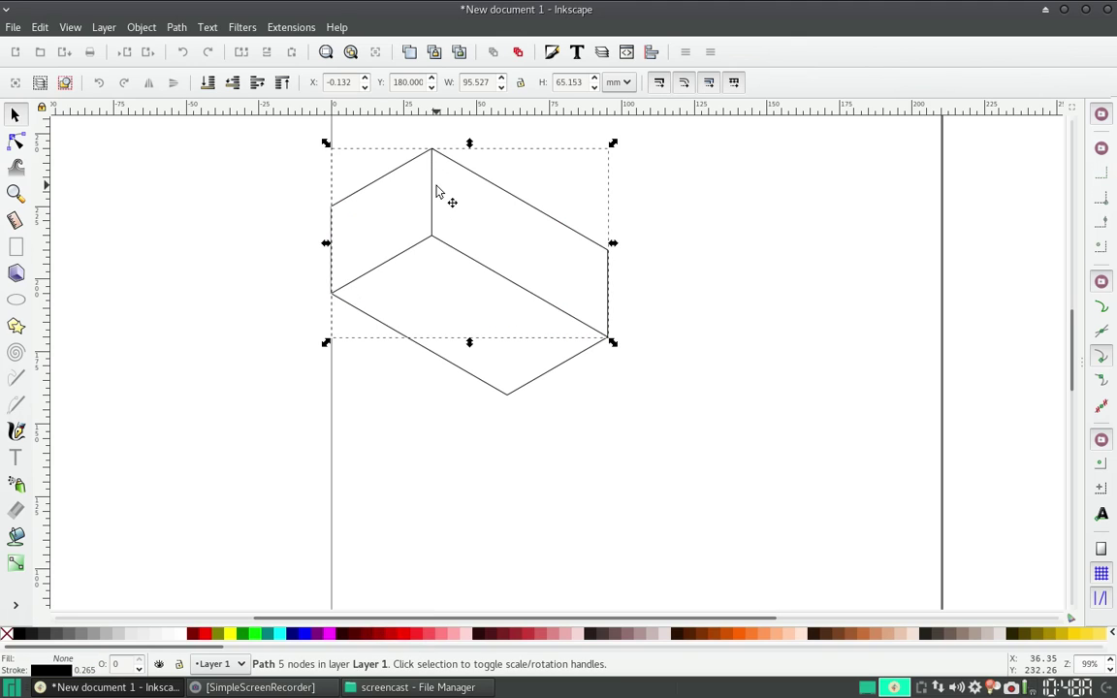
{"action": "key", "text": "ctrl+shift+g"}
{"action": "key", "text": "ctrl+minus"}
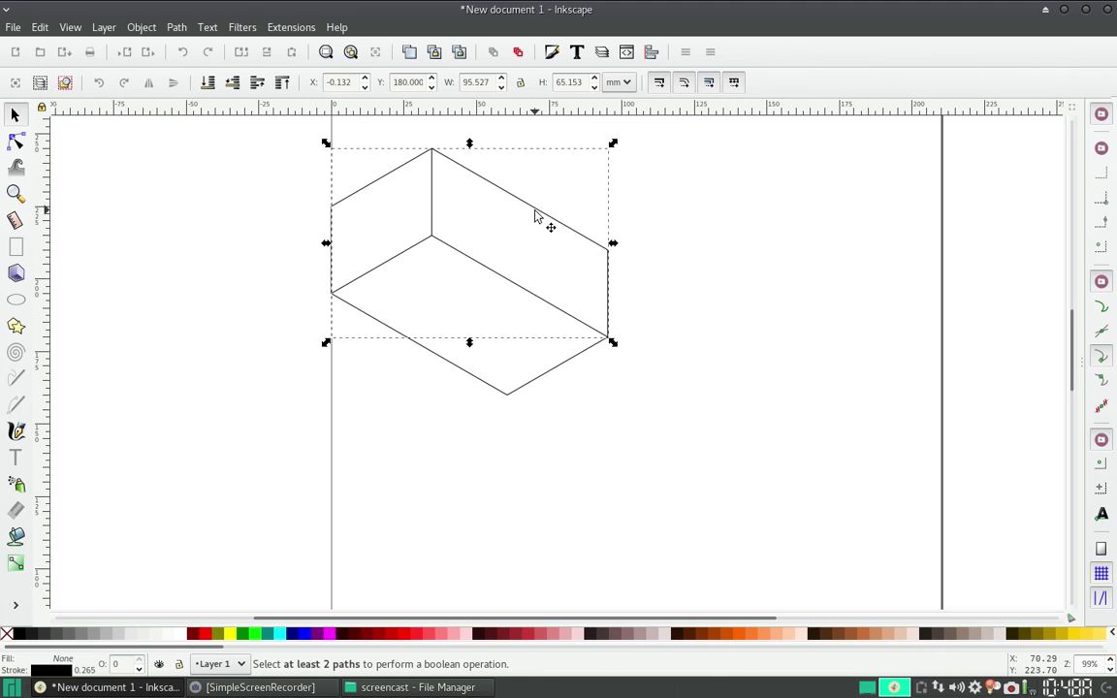
{"action": "left_click", "coordinate": [798, 200]}
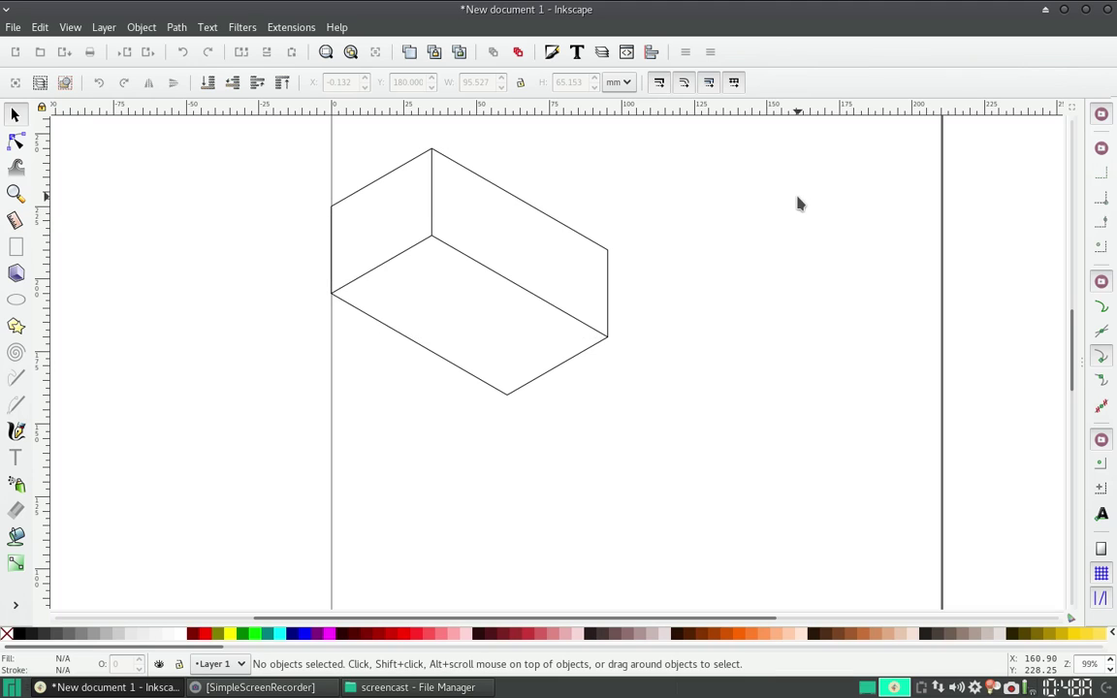
{"action": "left_click", "coordinate": [432, 182]}
{"action": "left_click", "coordinate": [382, 179]}
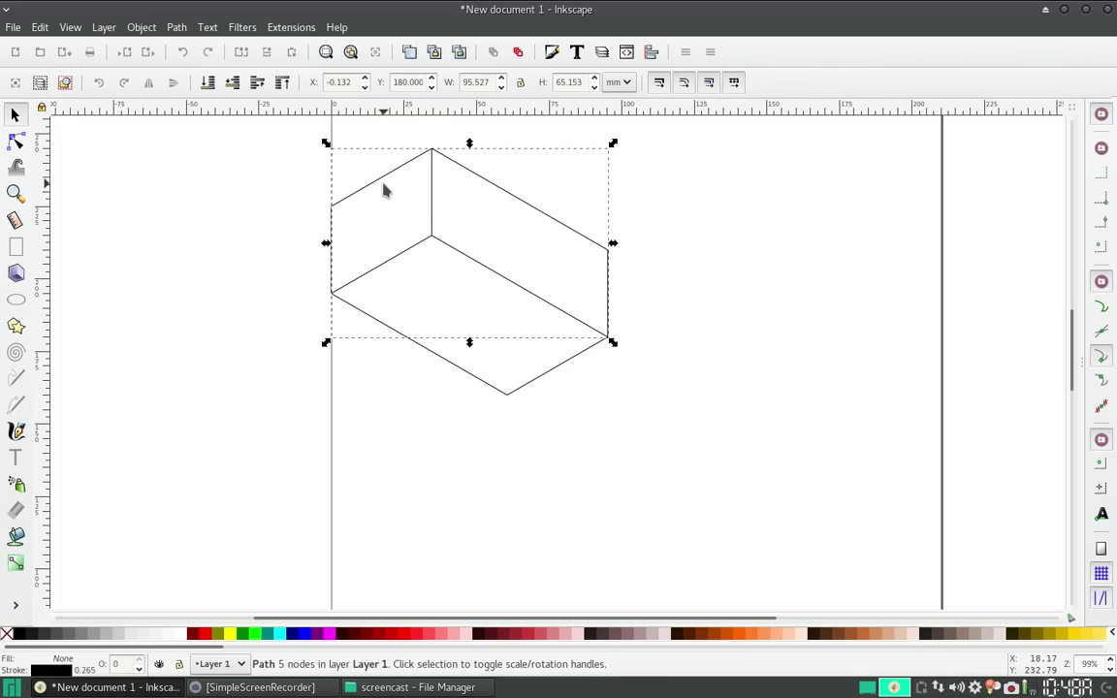
{"action": "left_click", "coordinate": [303, 215]}
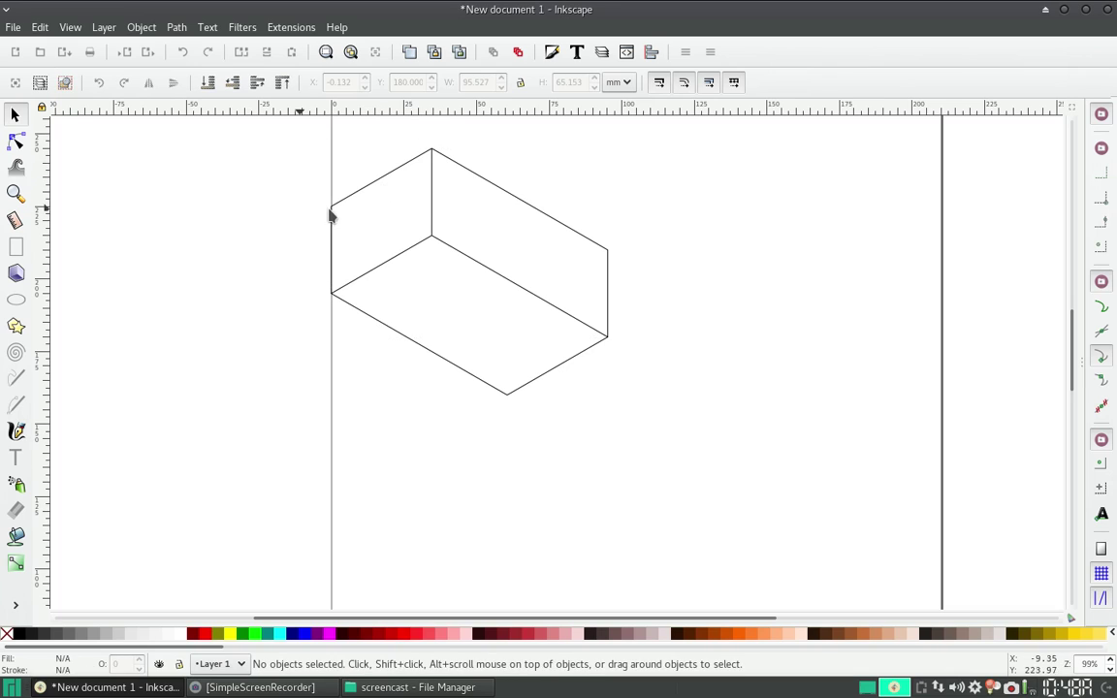
- Fill the bottom face dark red #501616 and the upper faces bright red, lowering the red shape
{"action": "left_click", "coordinate": [419, 349]}
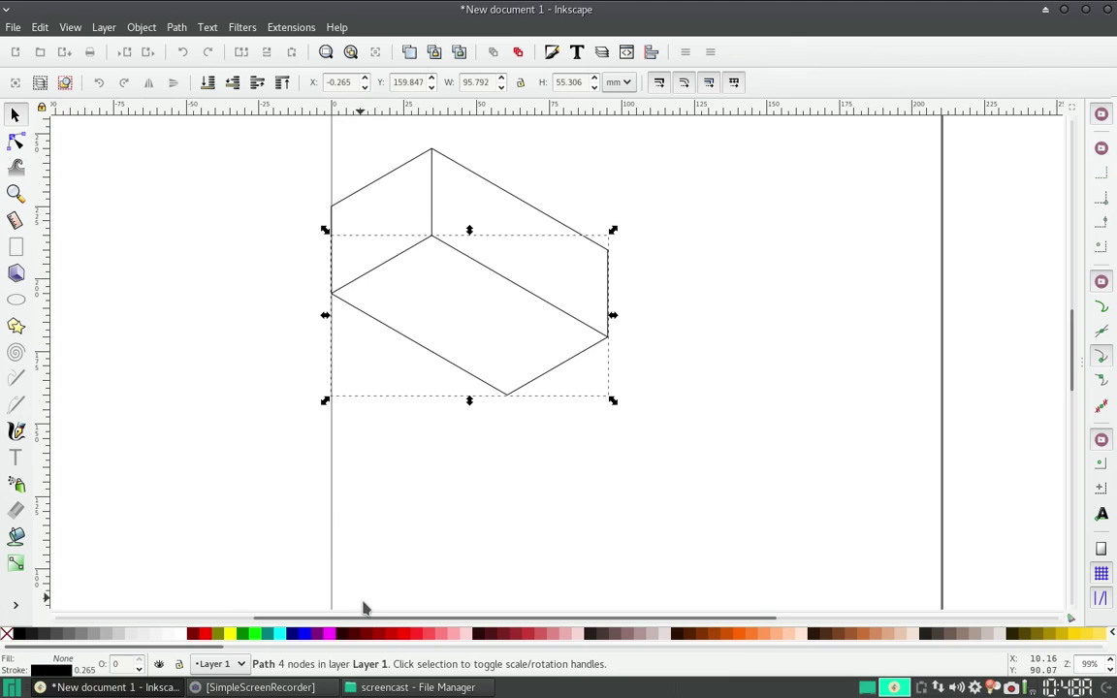
{"action": "left_click", "coordinate": [490, 635]}
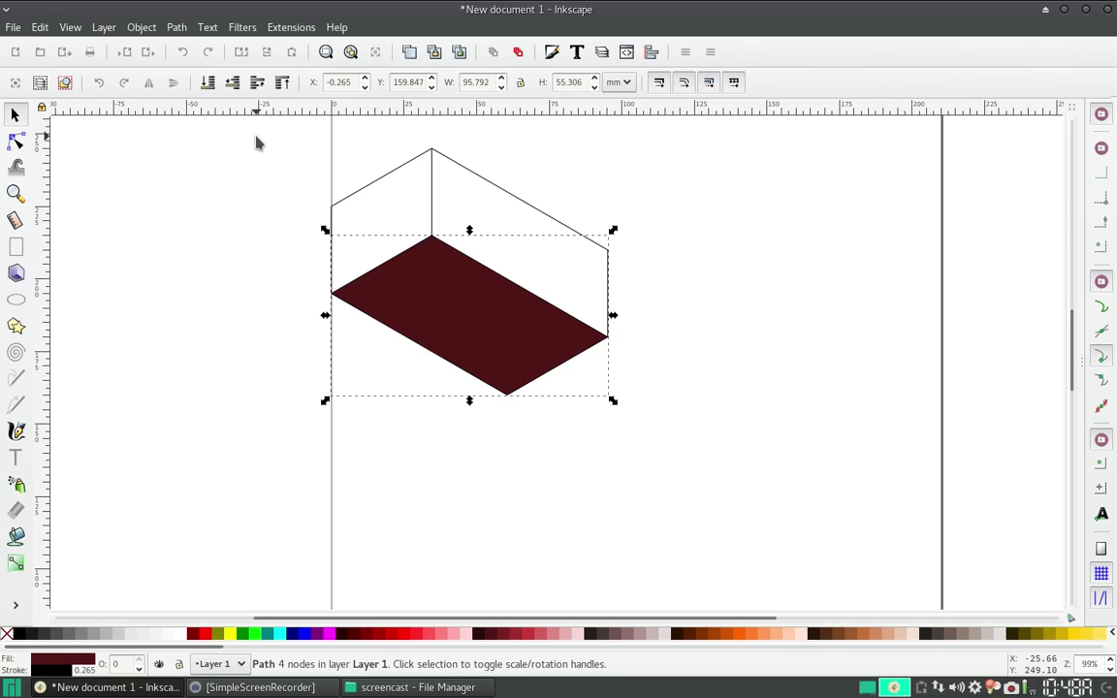
{"action": "left_click_drag", "start_coordinate": [212, 126], "coordinate": [735, 364]}
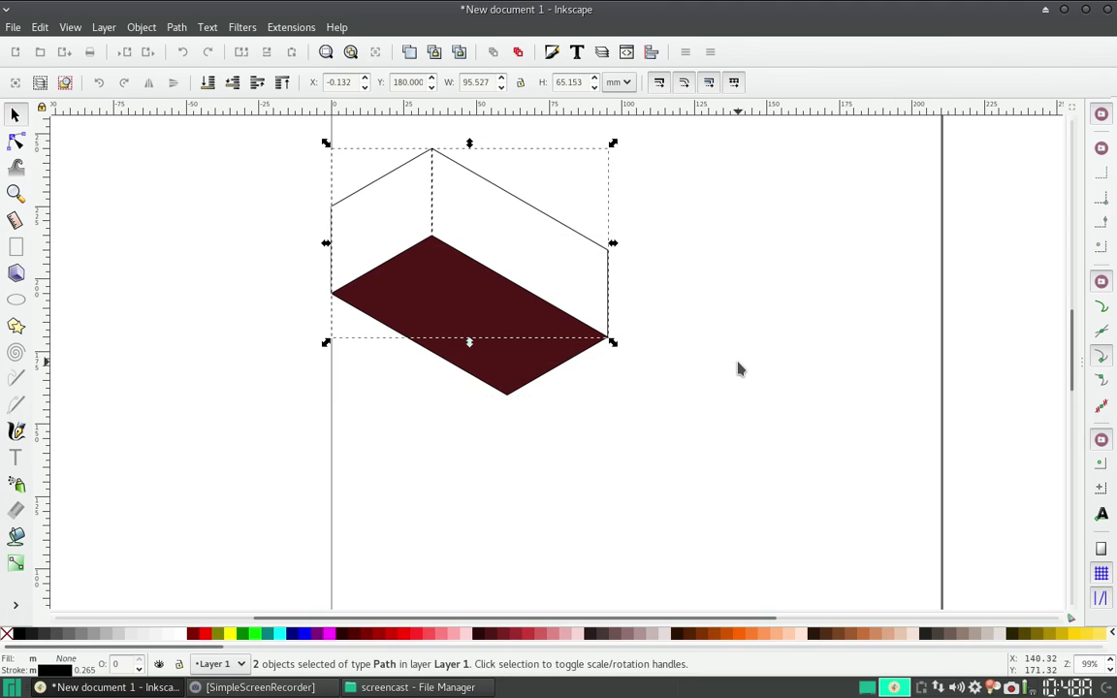
{"action": "left_click", "coordinate": [383, 640]}
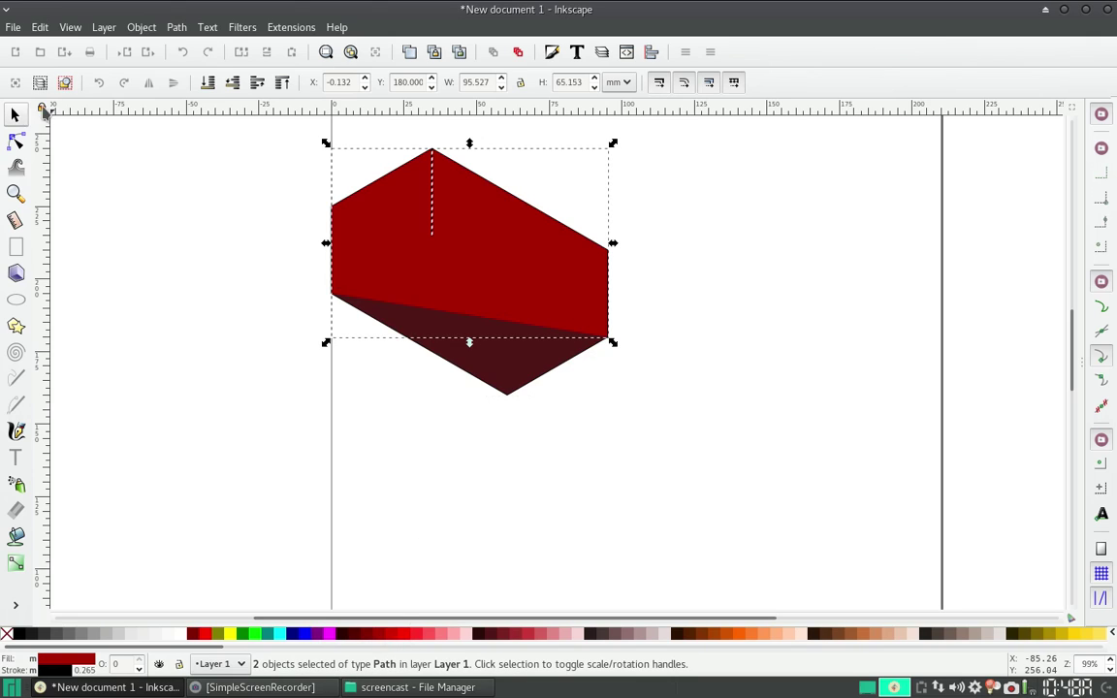
{"action": "left_click", "coordinate": [233, 83]}
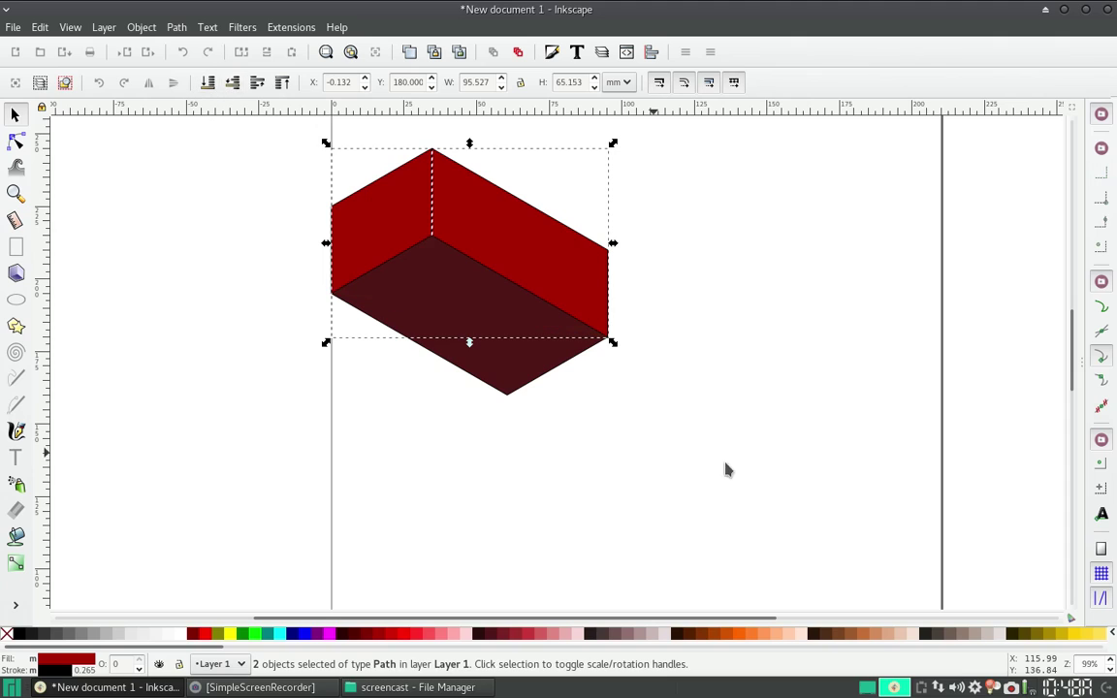
{"action": "left_click", "coordinate": [624, 476]}
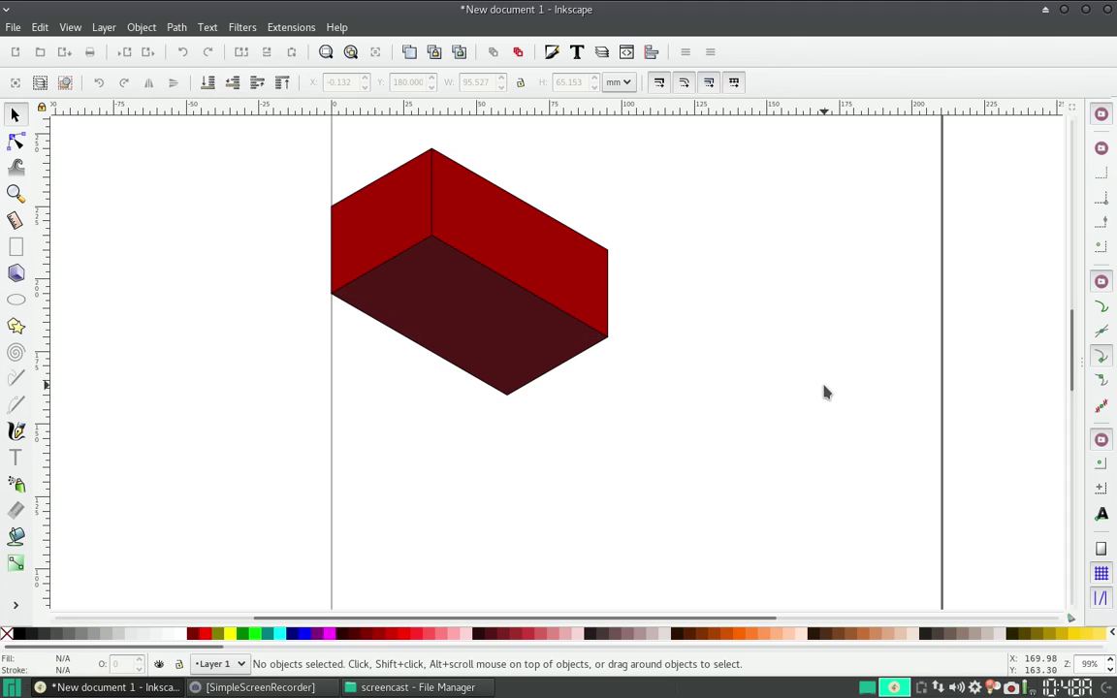